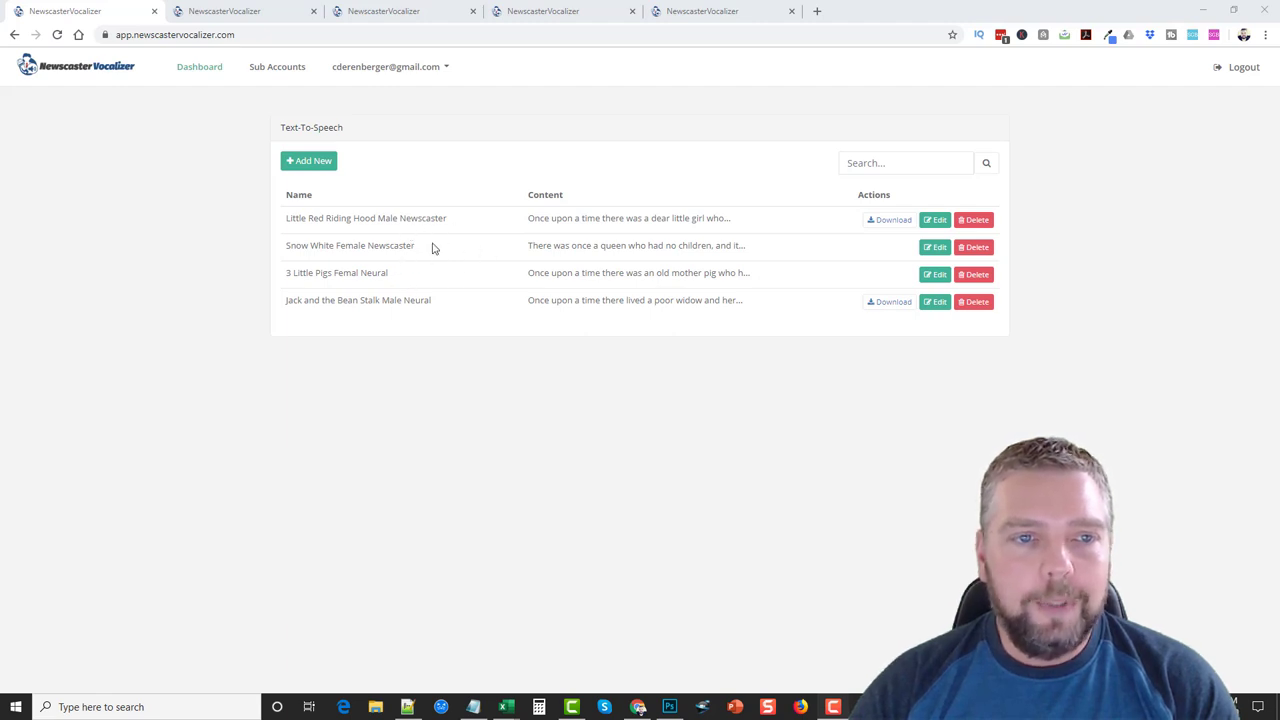
# On the Jack and the Bean Stalk edit page, keep the Mark (Male) voice and English (US) language
pyautogui.click(258, 13)
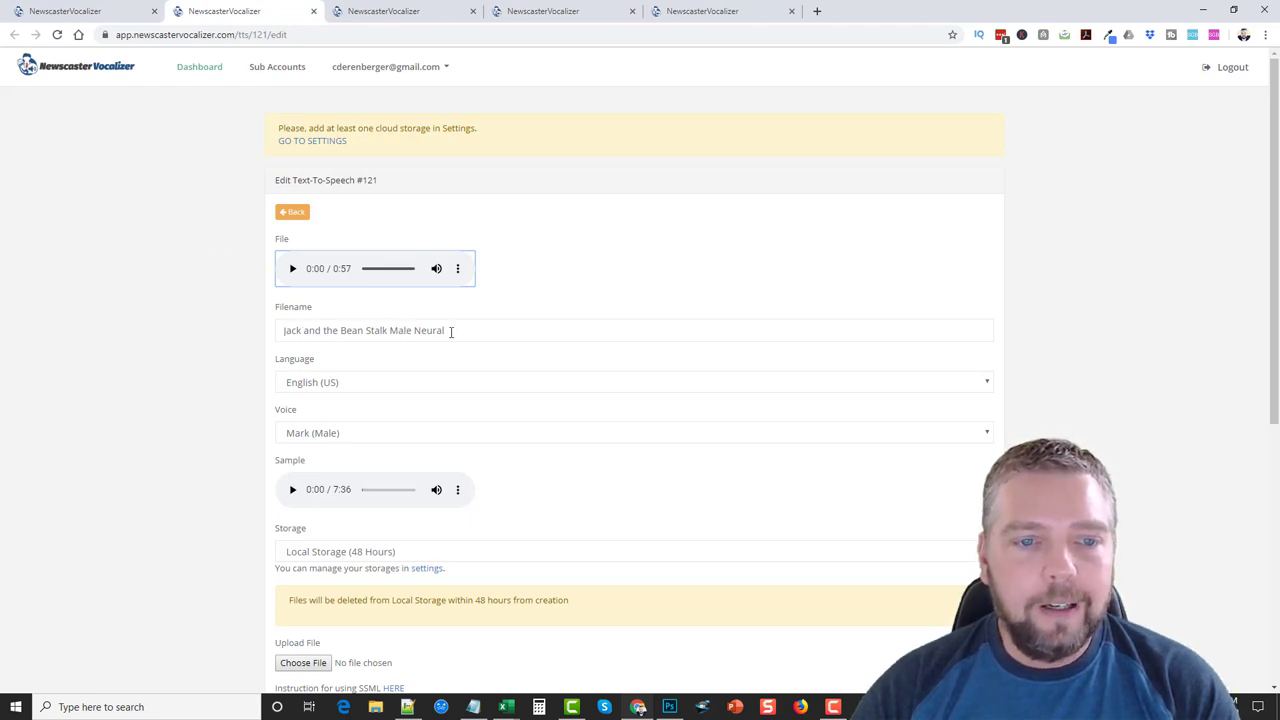
pyautogui.scroll(-2, 216, 350)
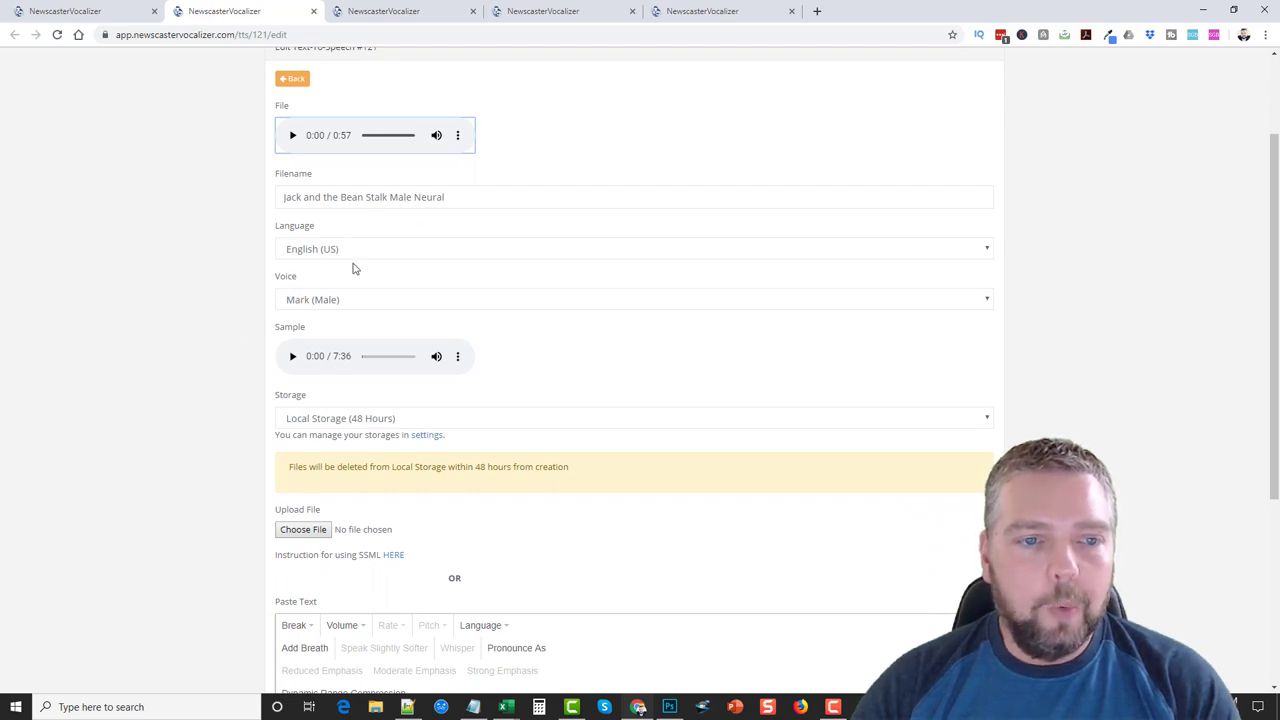
pyautogui.click(324, 304)
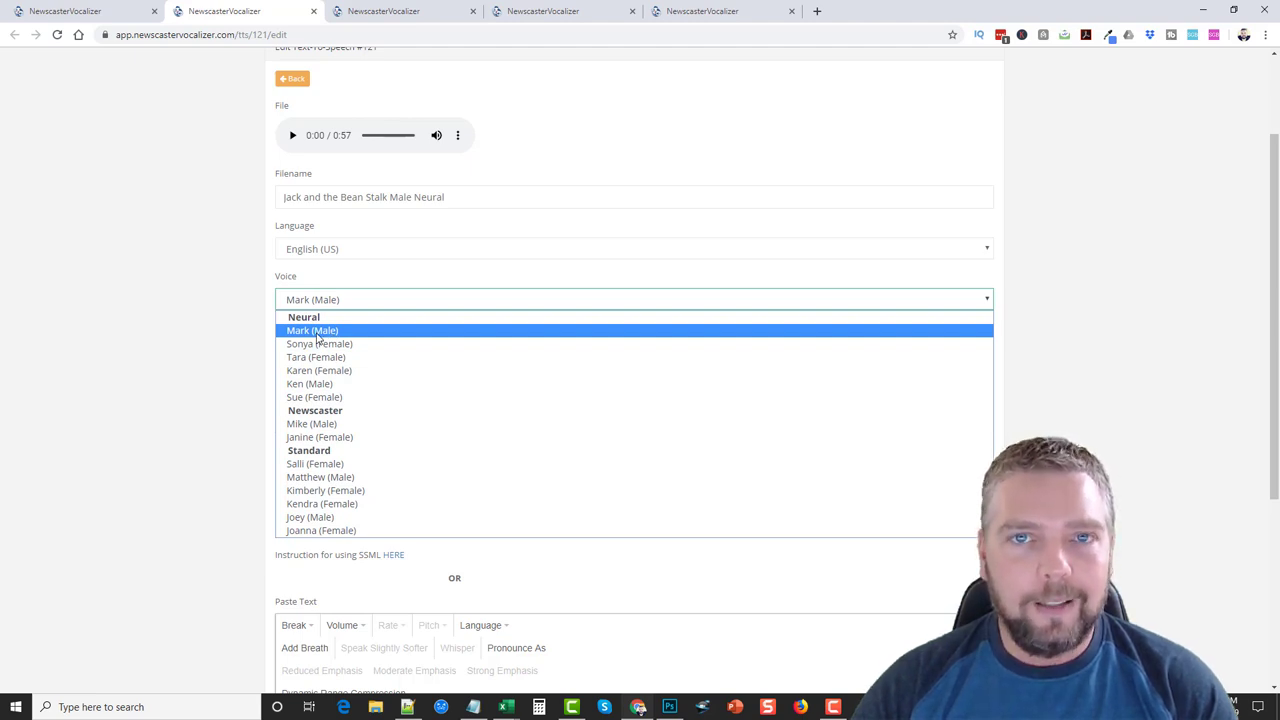
pyautogui.click(224, 296)
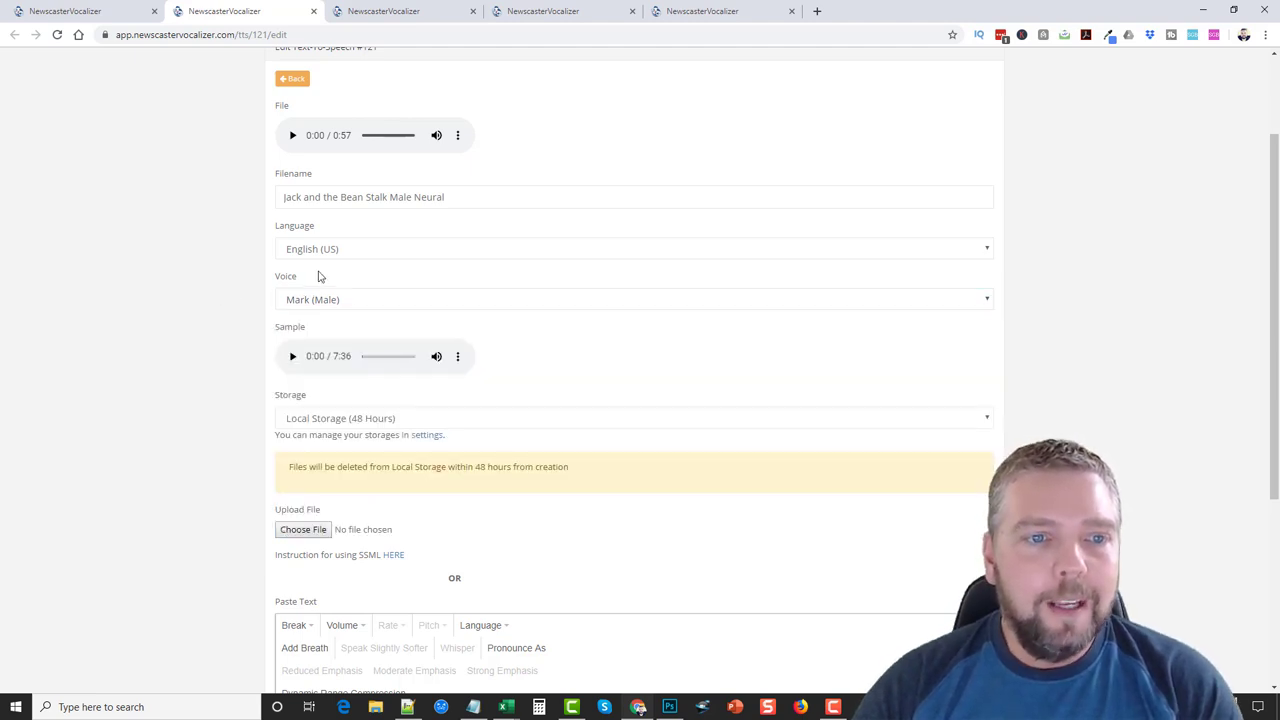
pyautogui.click(323, 257)
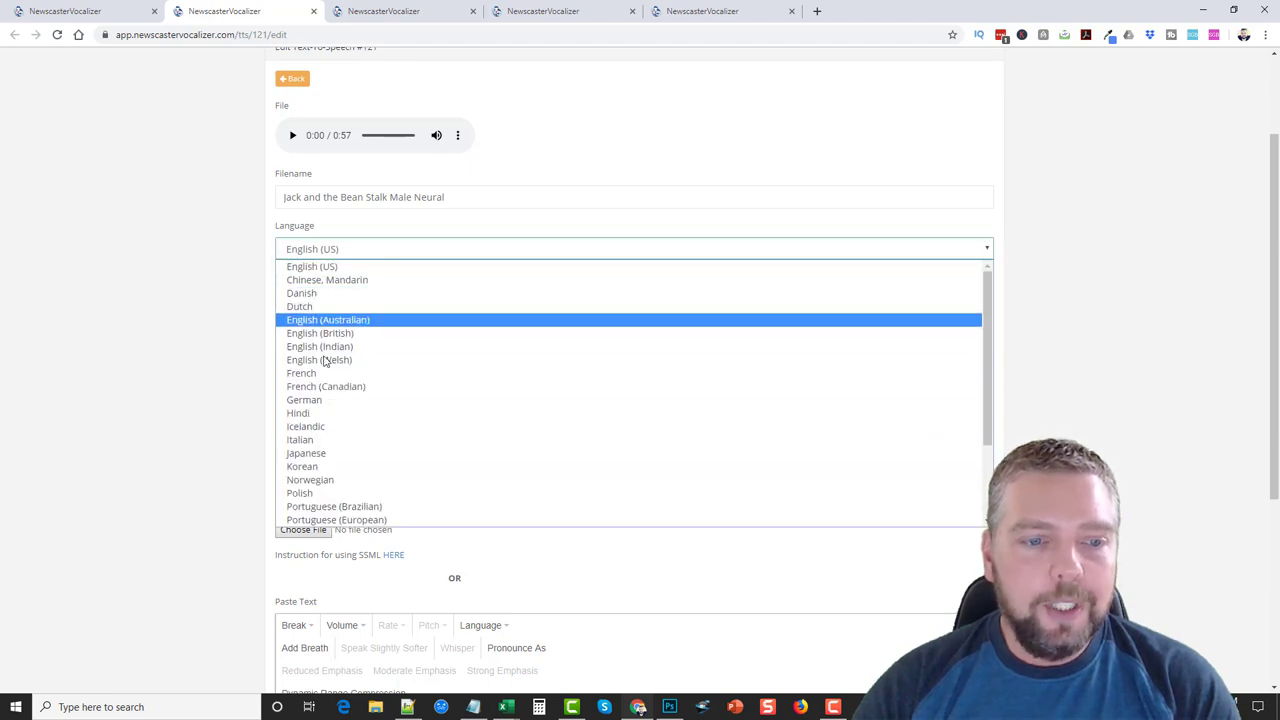
pyautogui.click(221, 324)
pyautogui.click(325, 300)
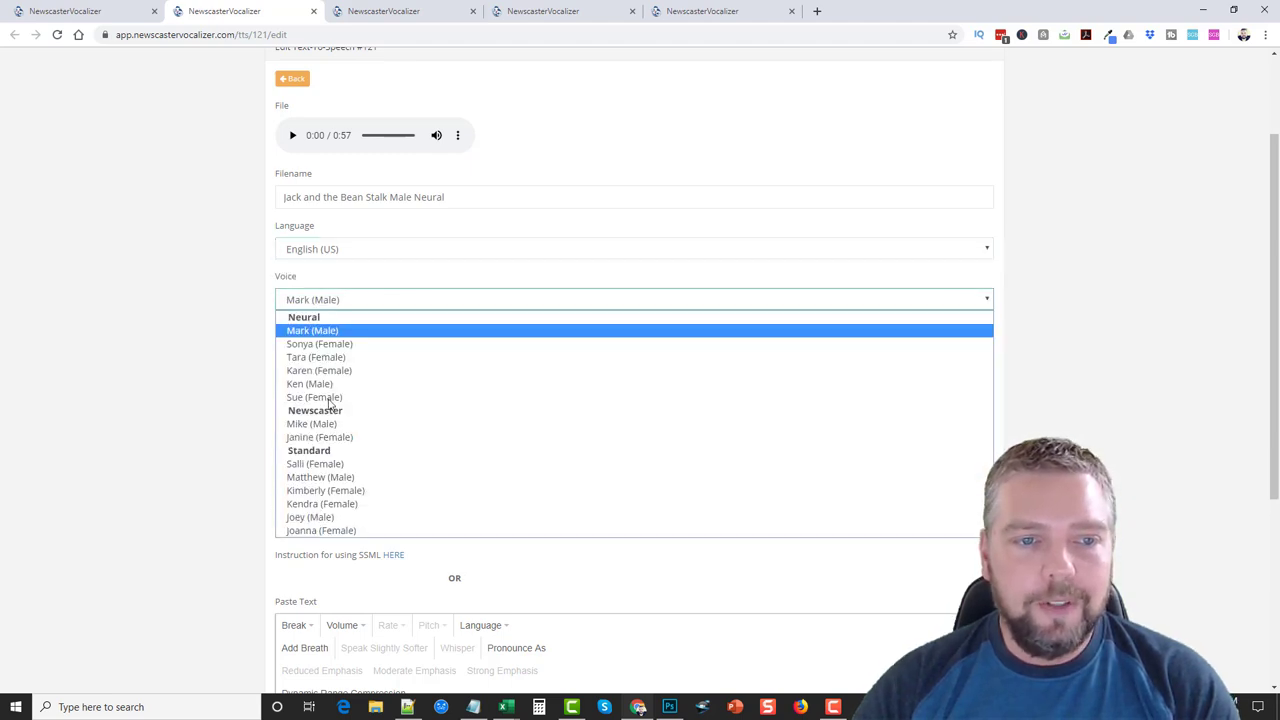
pyautogui.click(252, 294)
pyautogui.scroll(-1, 280, 340)
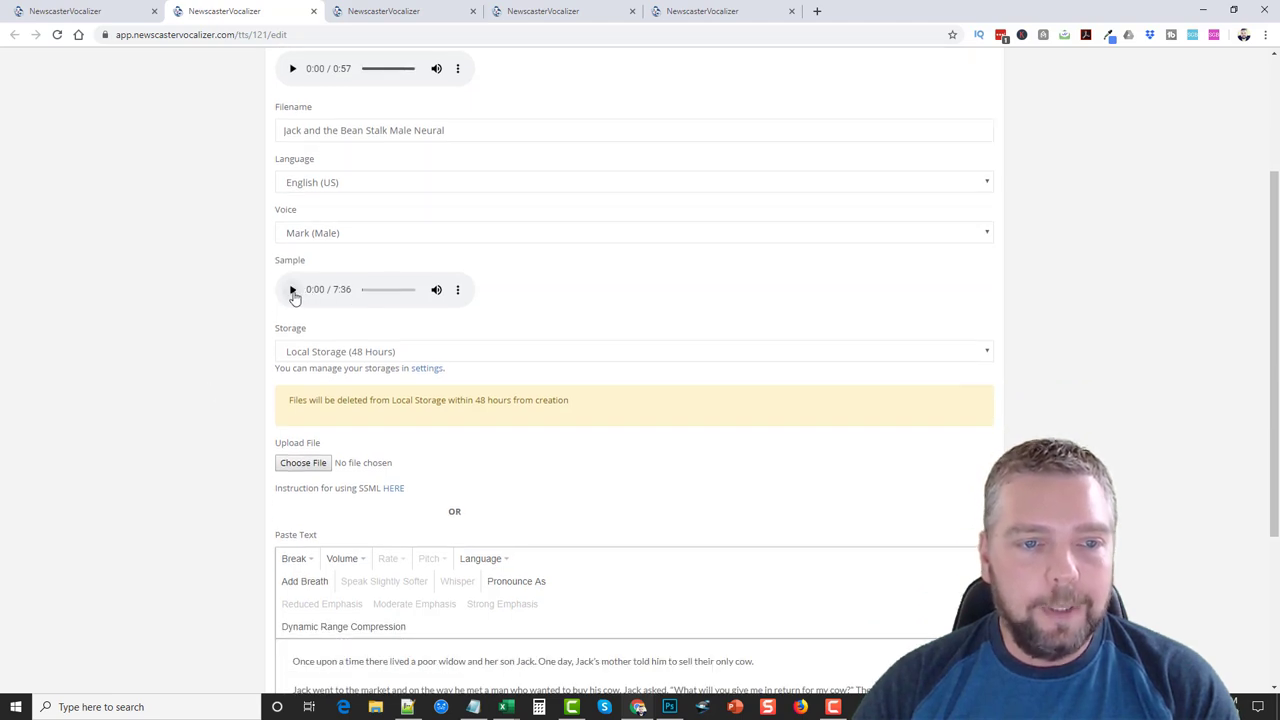
# Preview the voice sample, pausing it at 0:04
pyautogui.click(293, 292)
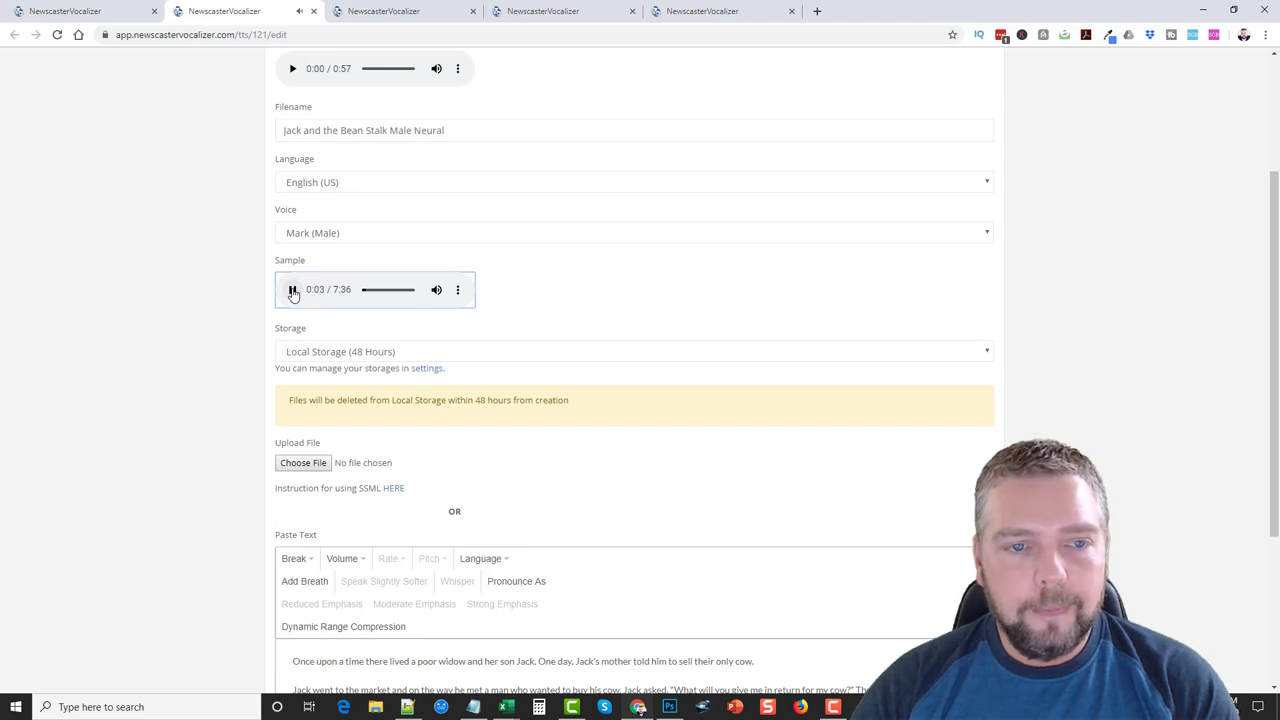
pyautogui.click(293, 291)
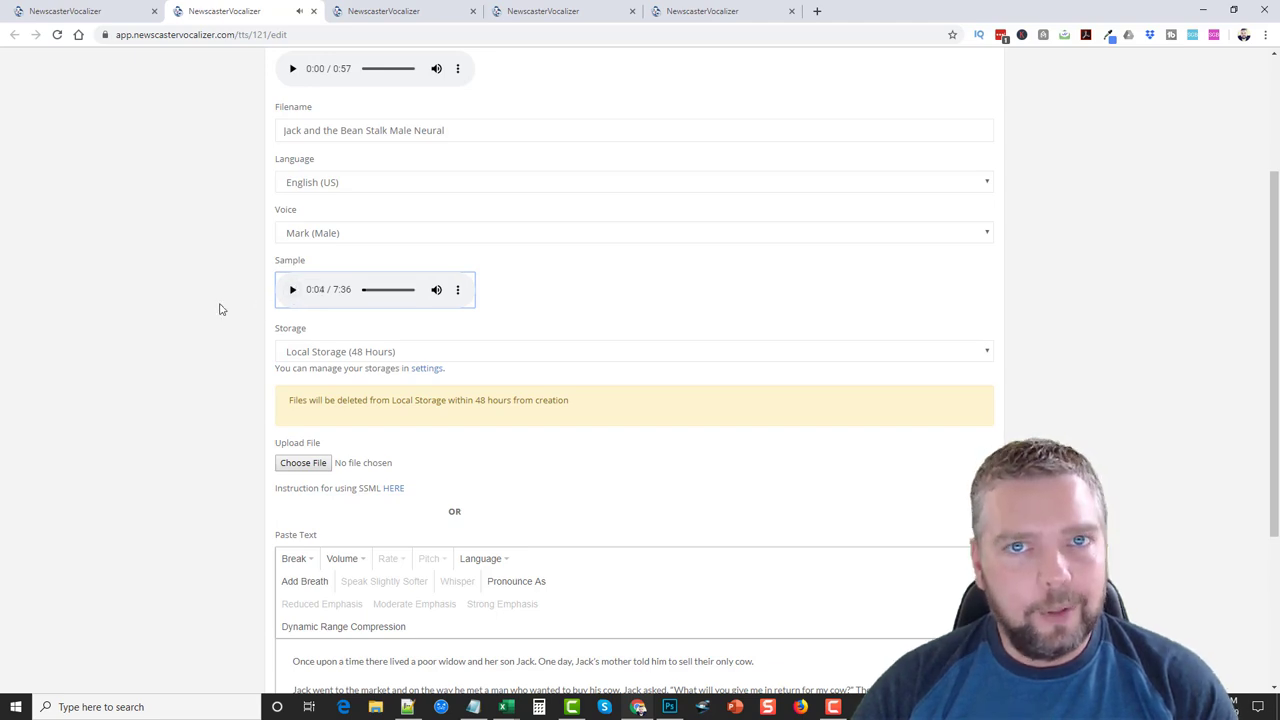
pyautogui.scroll(-1, 220, 341)
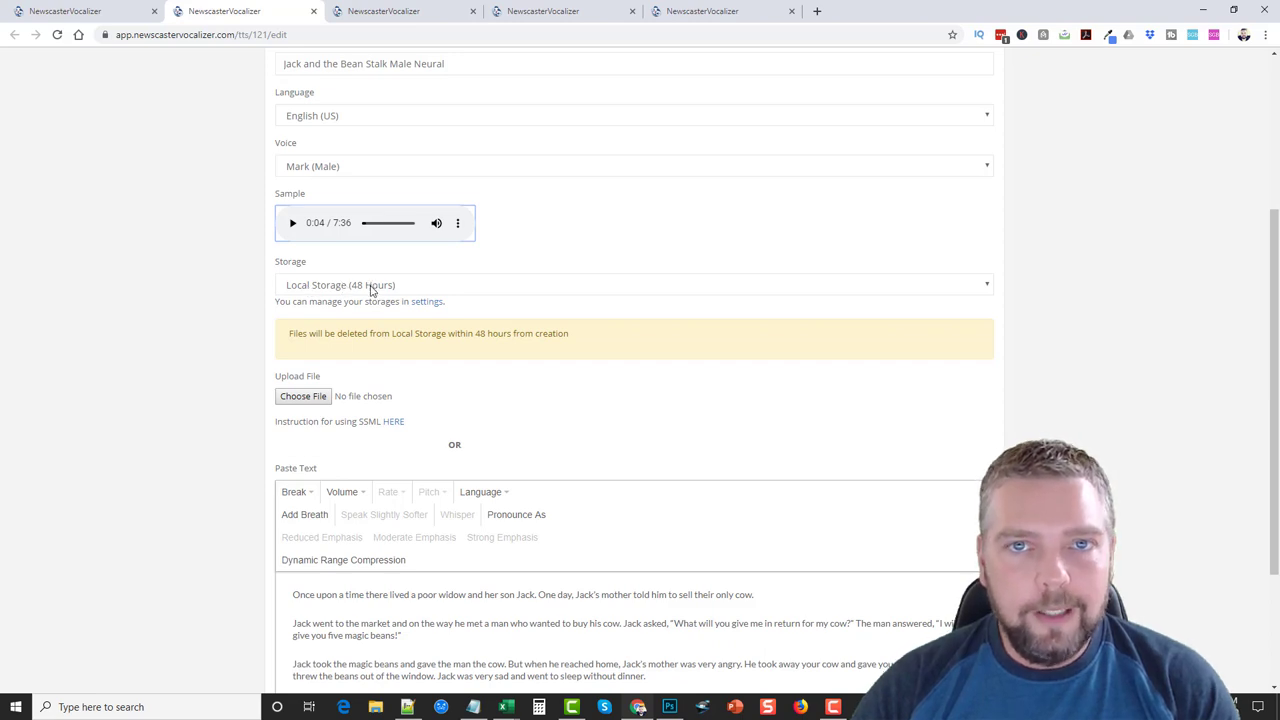
# Leave the project's storage as Local Storage (48 Hours)
pyautogui.click(371, 287)
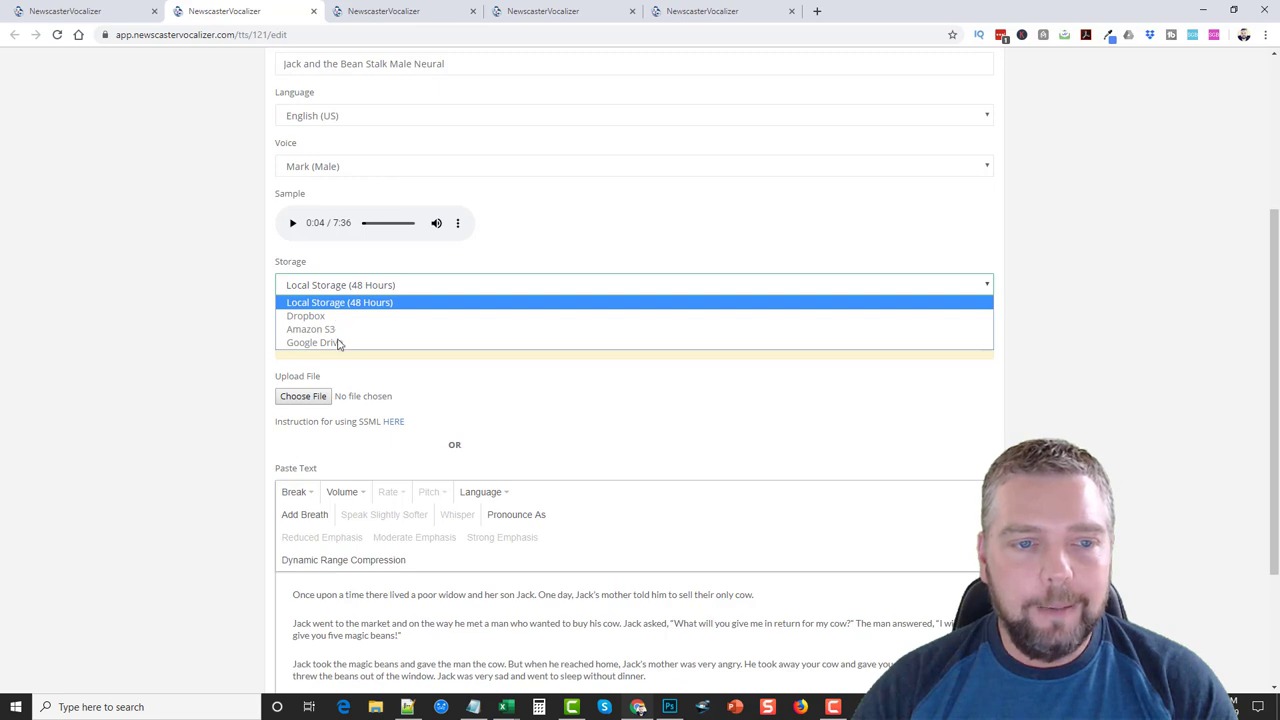
pyautogui.click(223, 309)
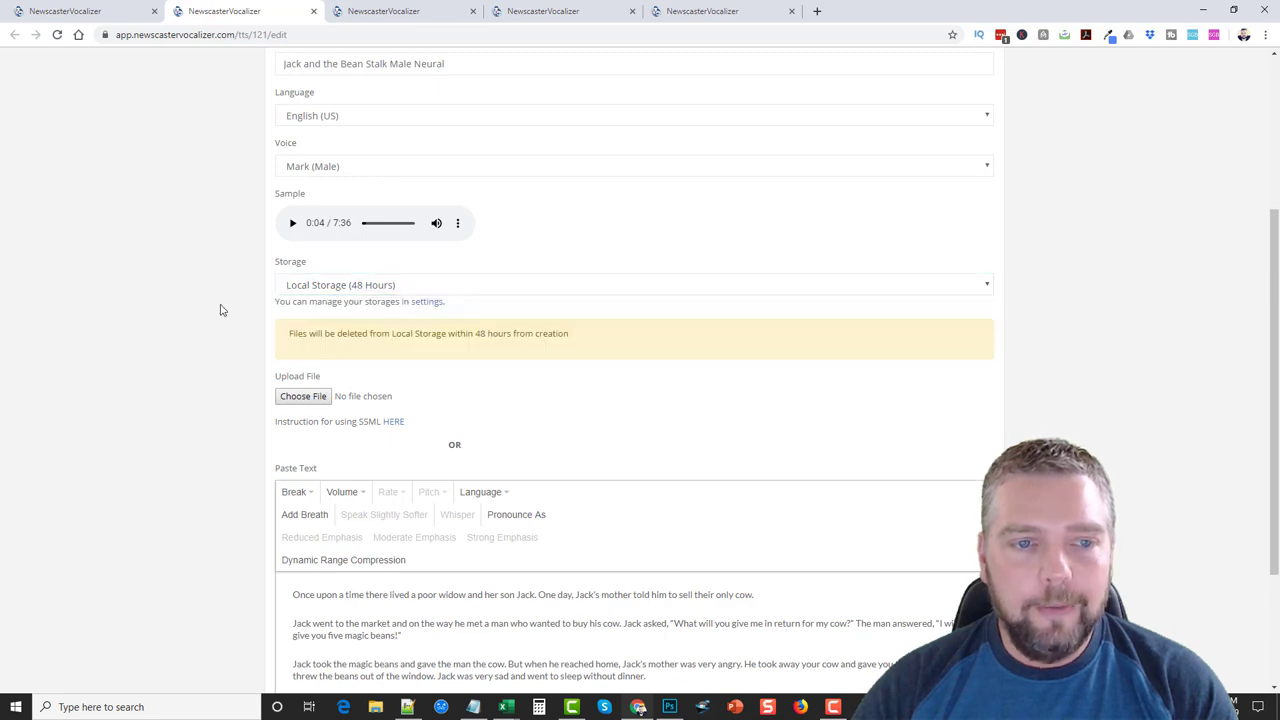
pyautogui.click(309, 285)
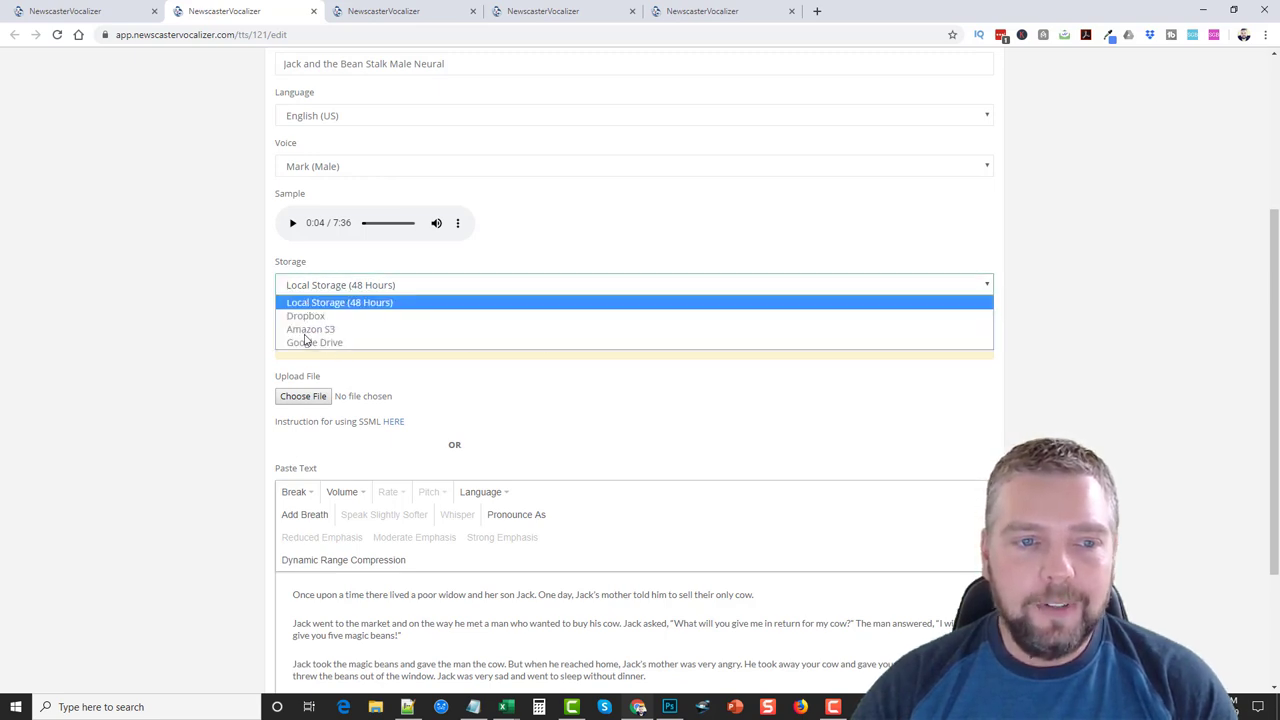
pyautogui.click(242, 289)
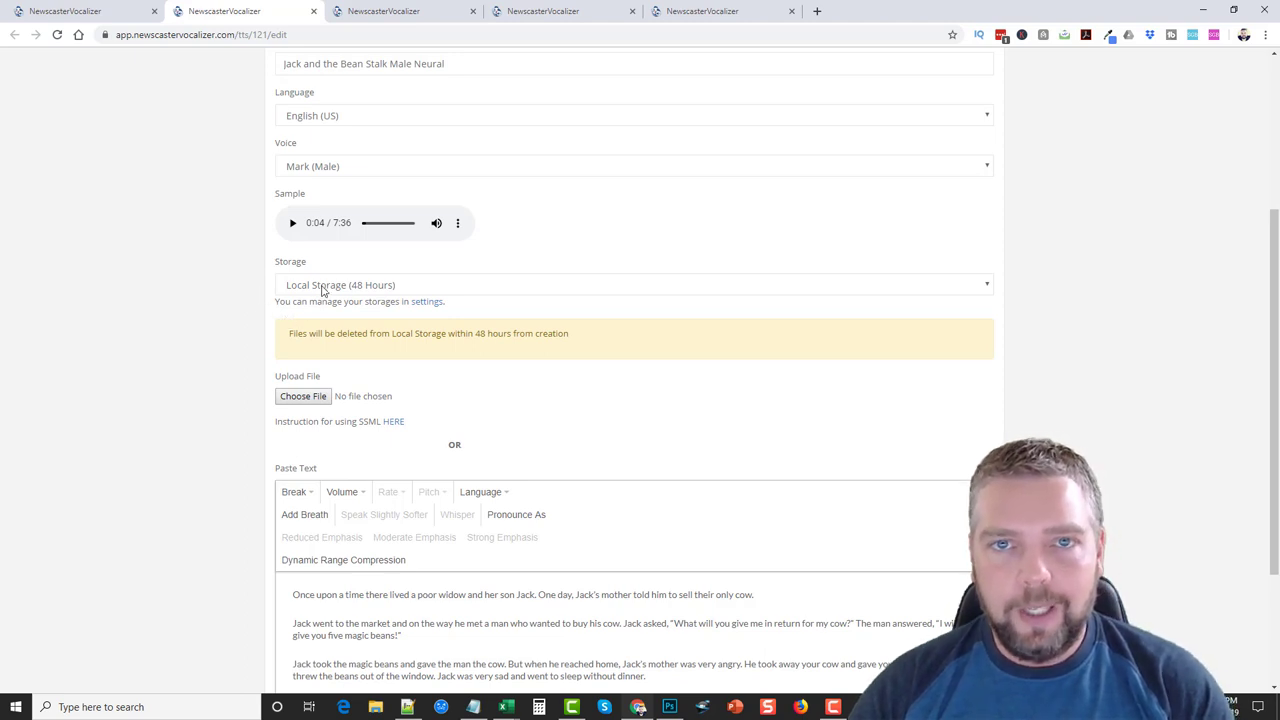
pyautogui.scroll(-2, 215, 320)
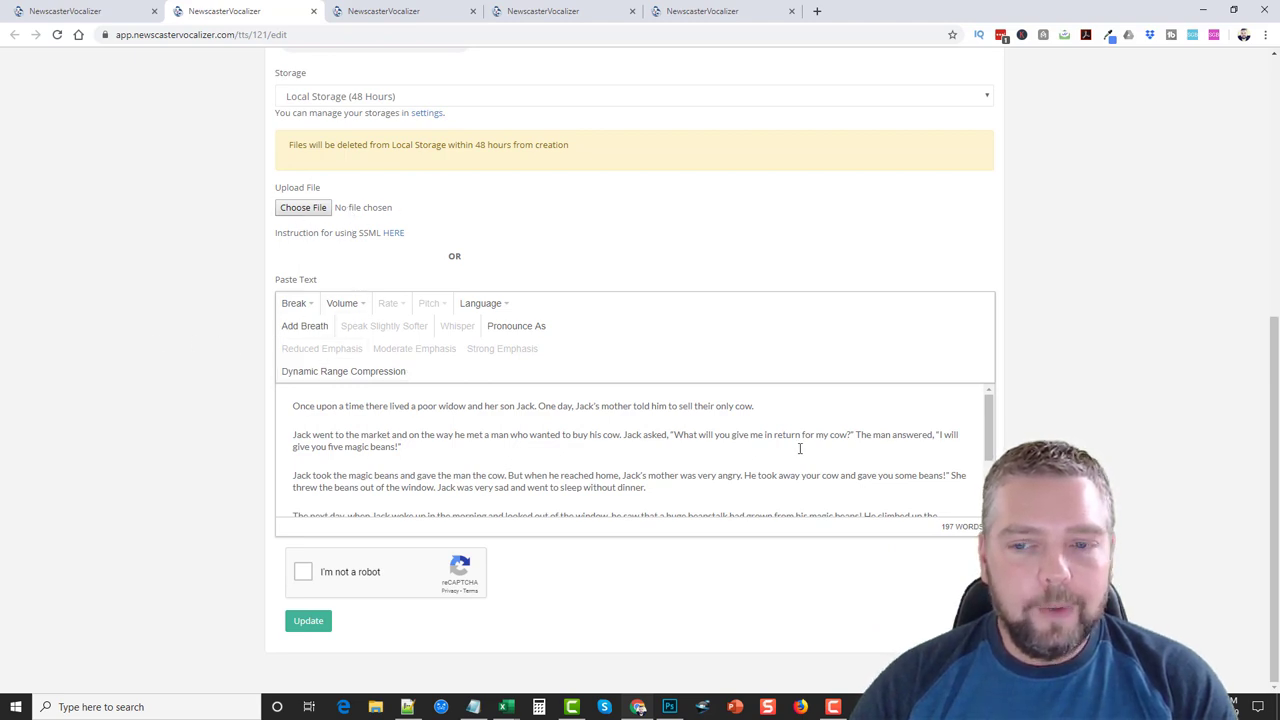
# Make the story text box taller and select the phrase 'man the cow'
pyautogui.moveTo(988, 533); pyautogui.dragTo(988, 620)
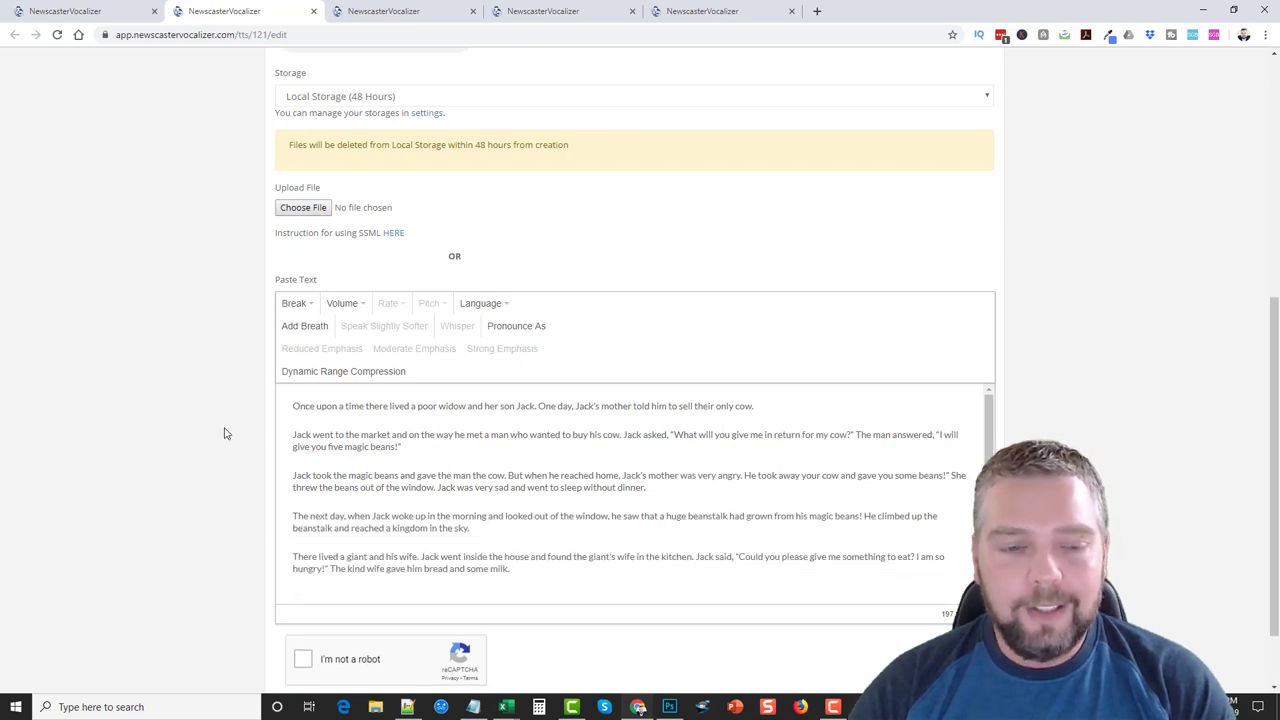
pyautogui.scroll(-2, 171, 431)
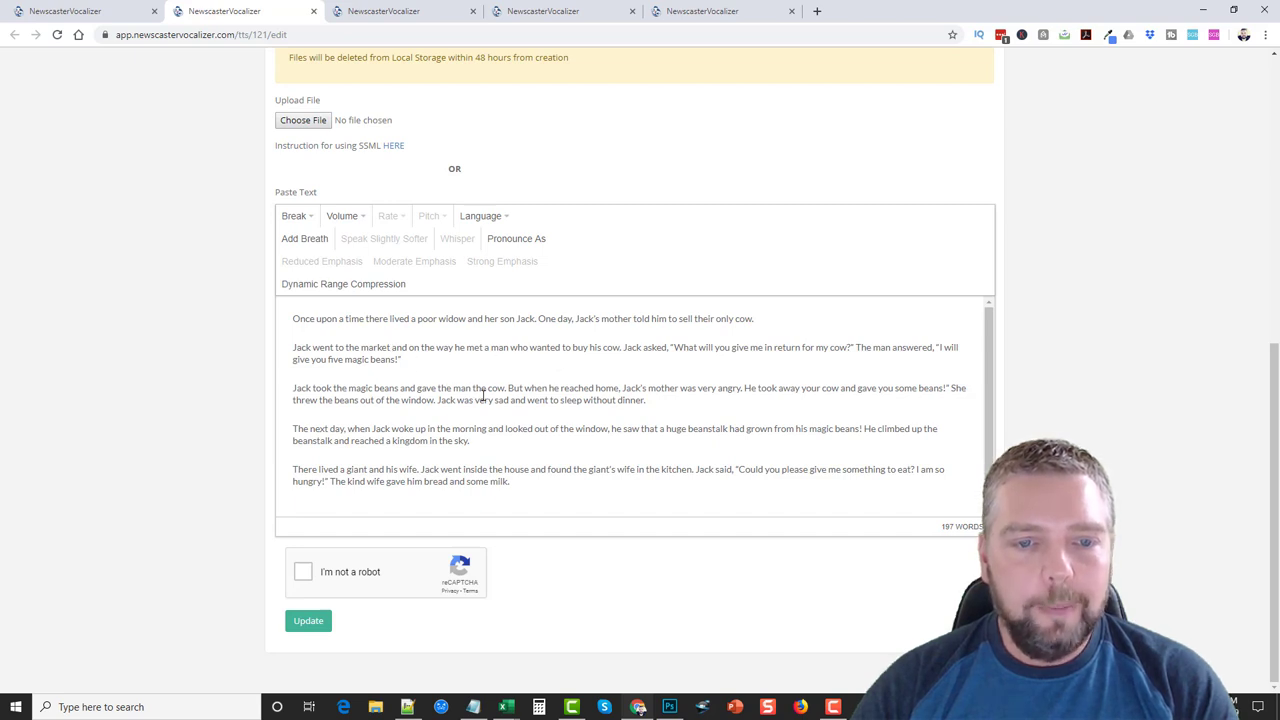
pyautogui.moveTo(455, 388); pyautogui.dragTo(494, 389)
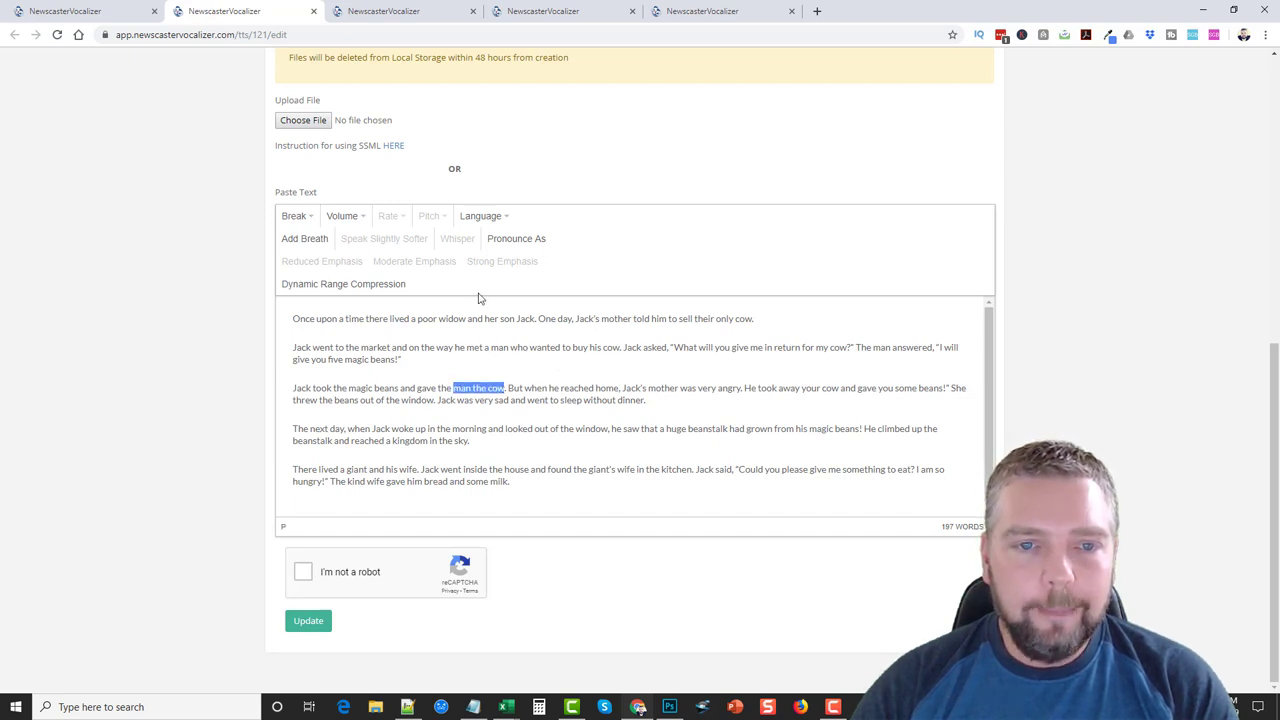
# Check the Volume and Break options for 'man the cow' without applying any
pyautogui.click(362, 223)
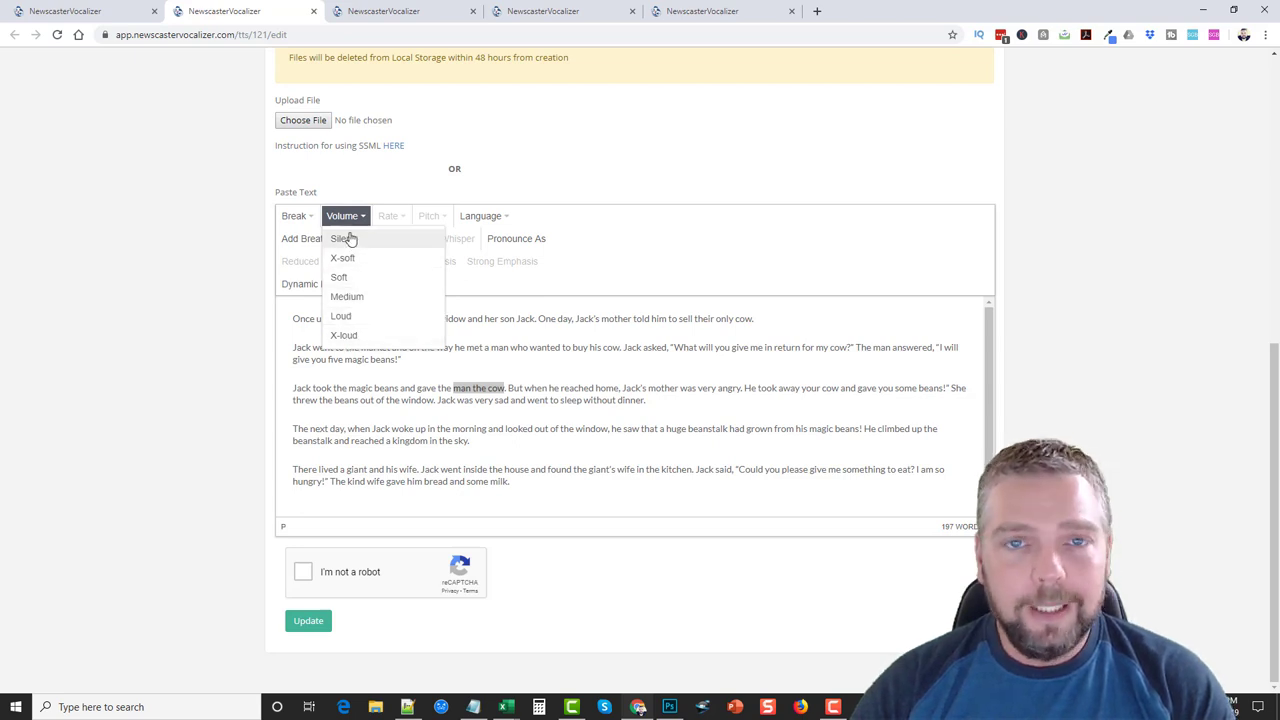
pyautogui.click(417, 399)
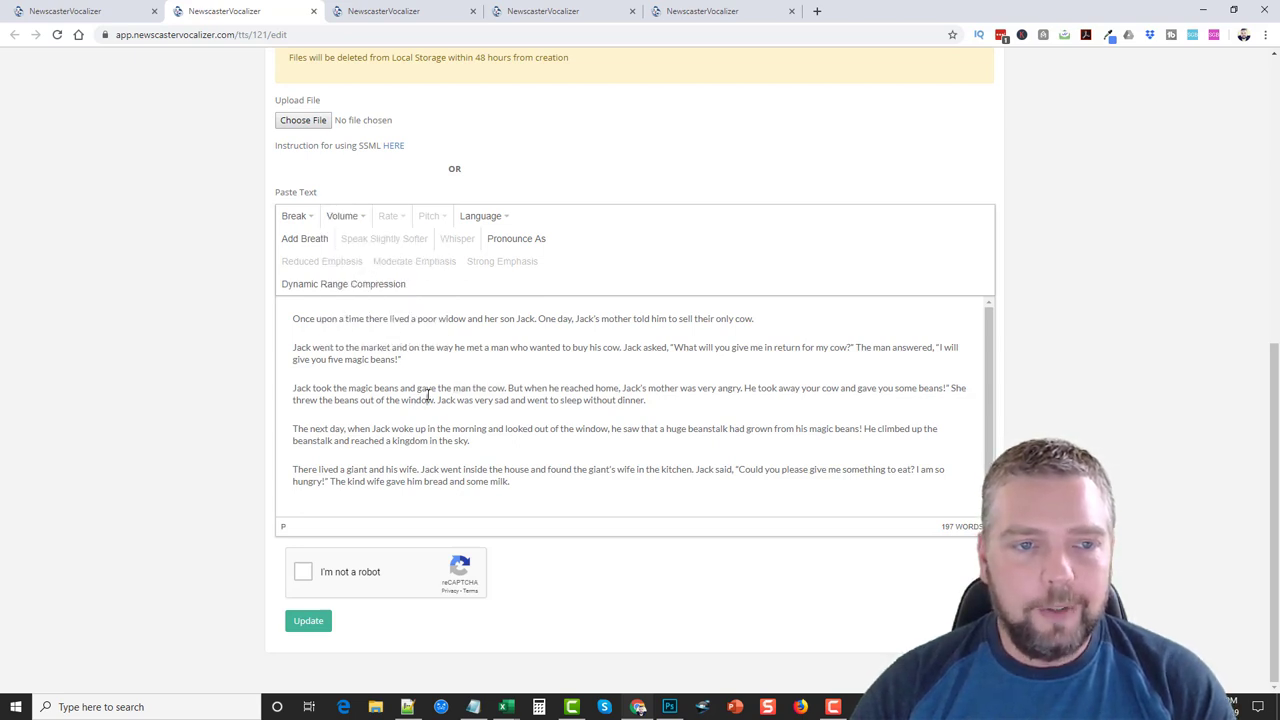
pyautogui.click(303, 218)
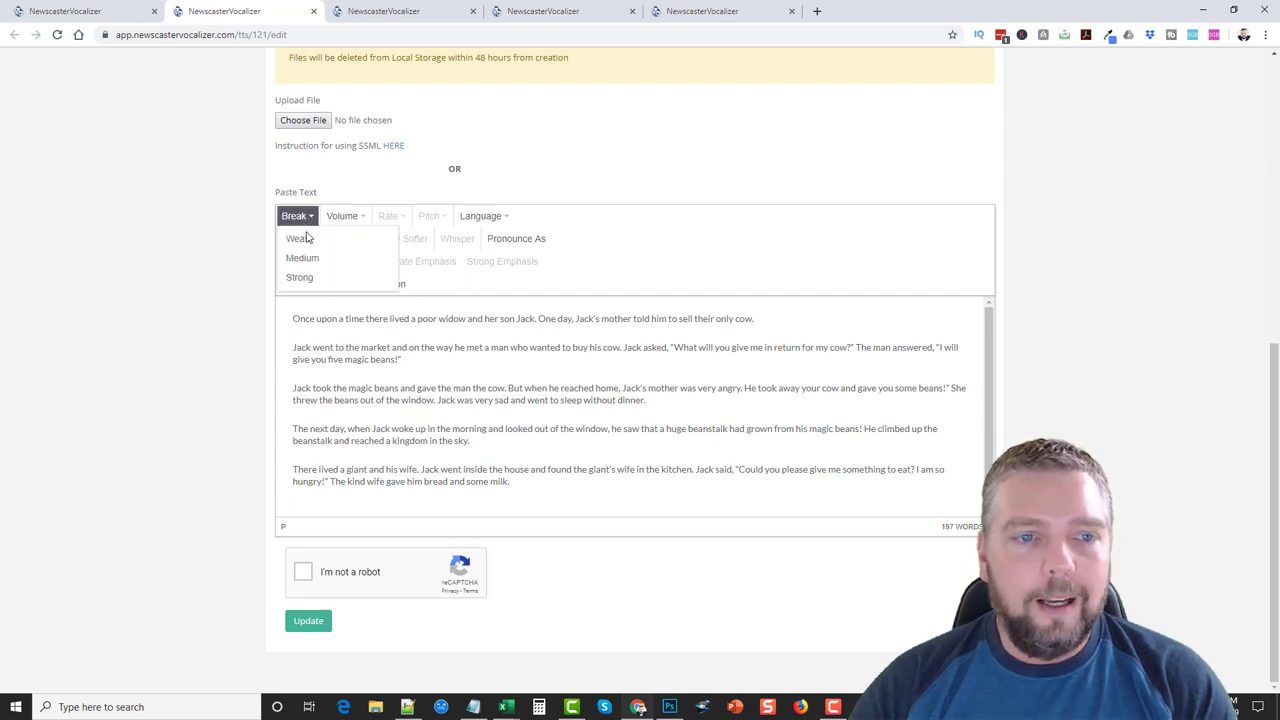
pyautogui.click(325, 320)
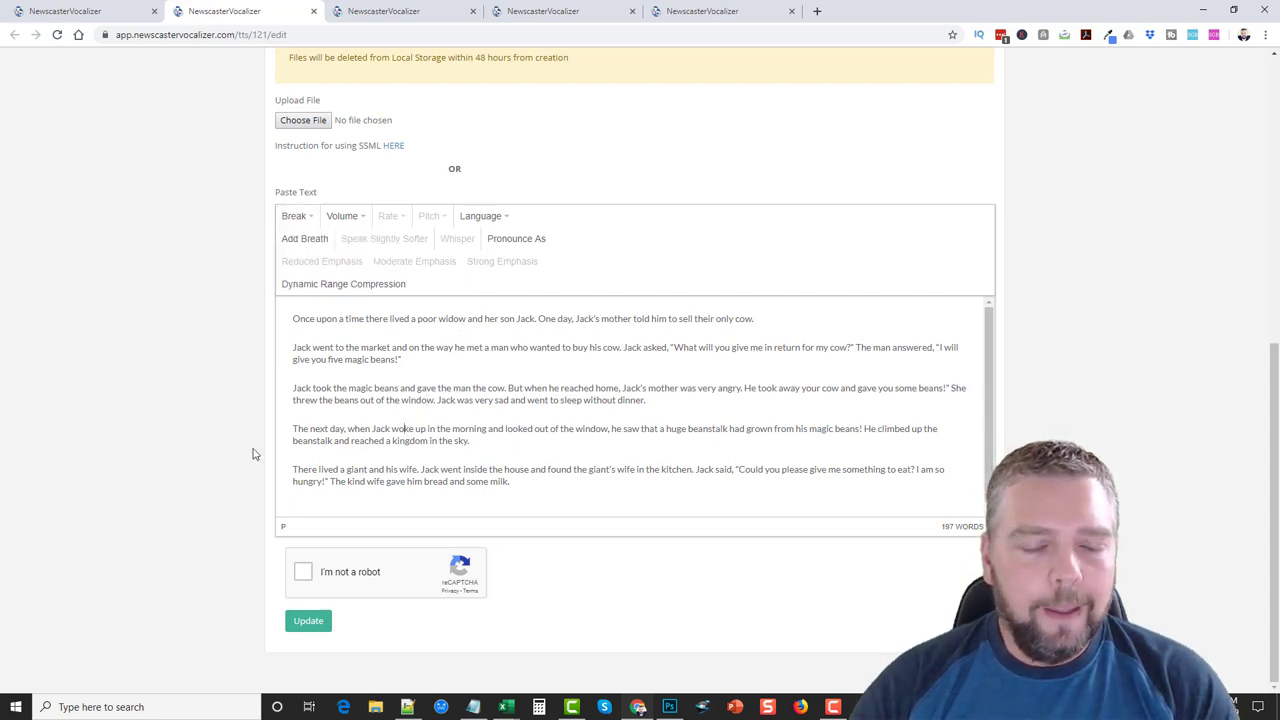
pyautogui.scroll(5, 270, 420)
pyautogui.scroll(-2, 234, 422)
pyautogui.click(340, 240)
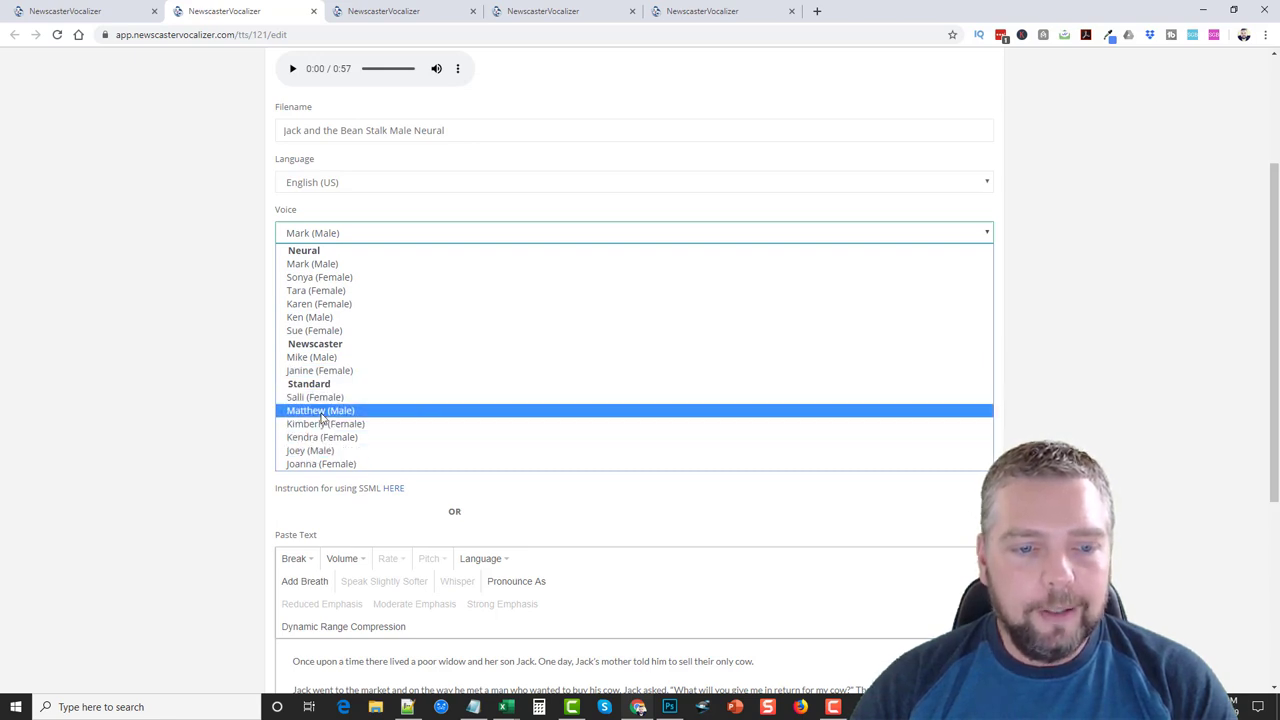
# Change the Jack and the Bean Stalk voice to Matthew (Male)
pyautogui.click(322, 411)
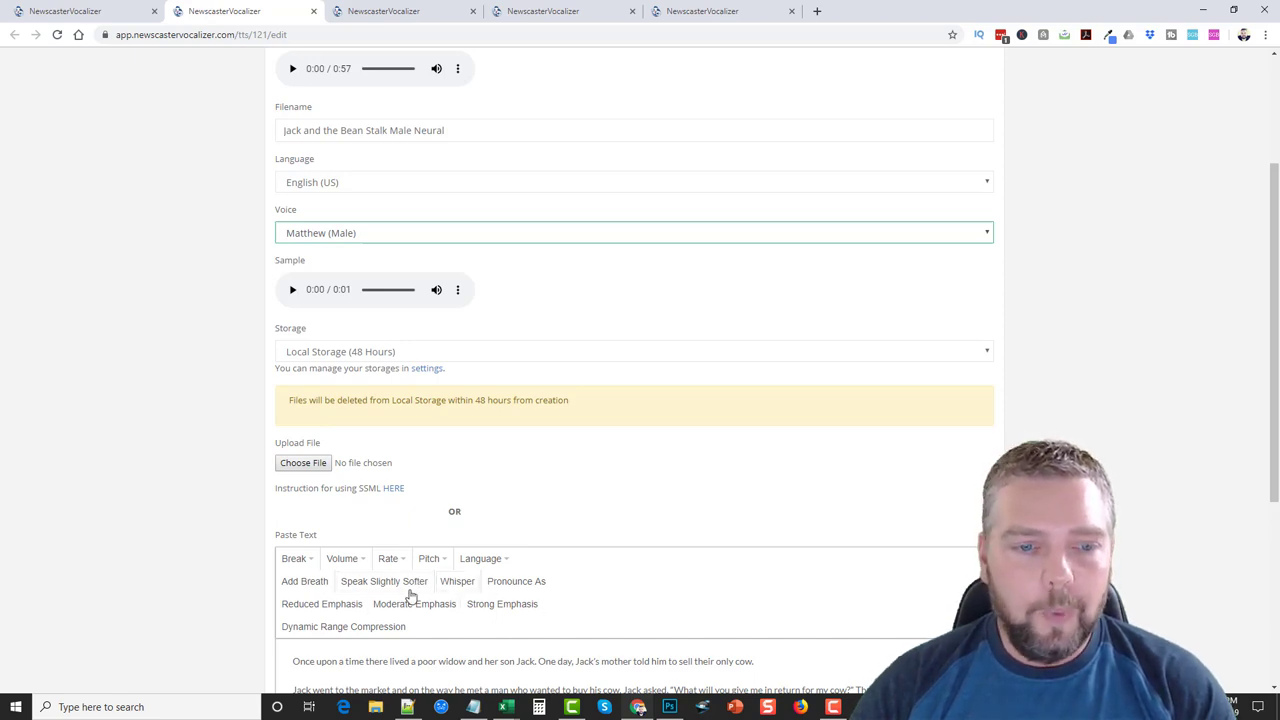
pyautogui.click(234, 504)
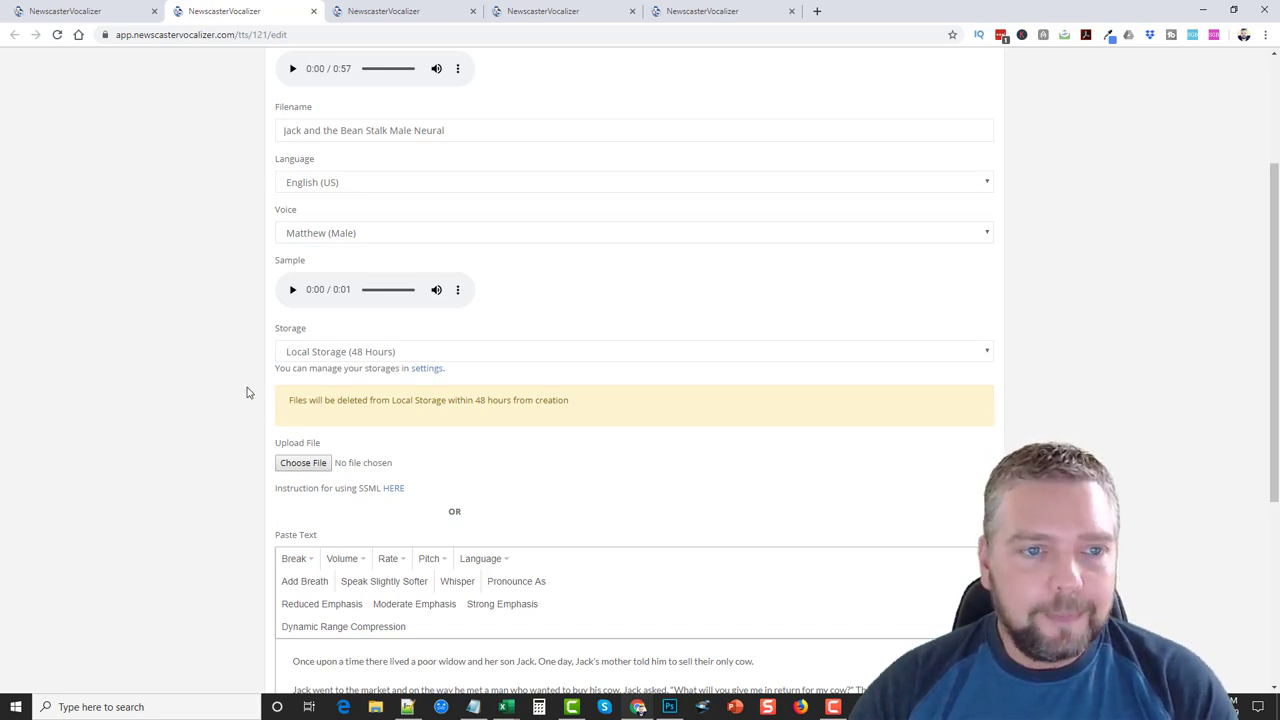
pyautogui.scroll(2, 238, 411)
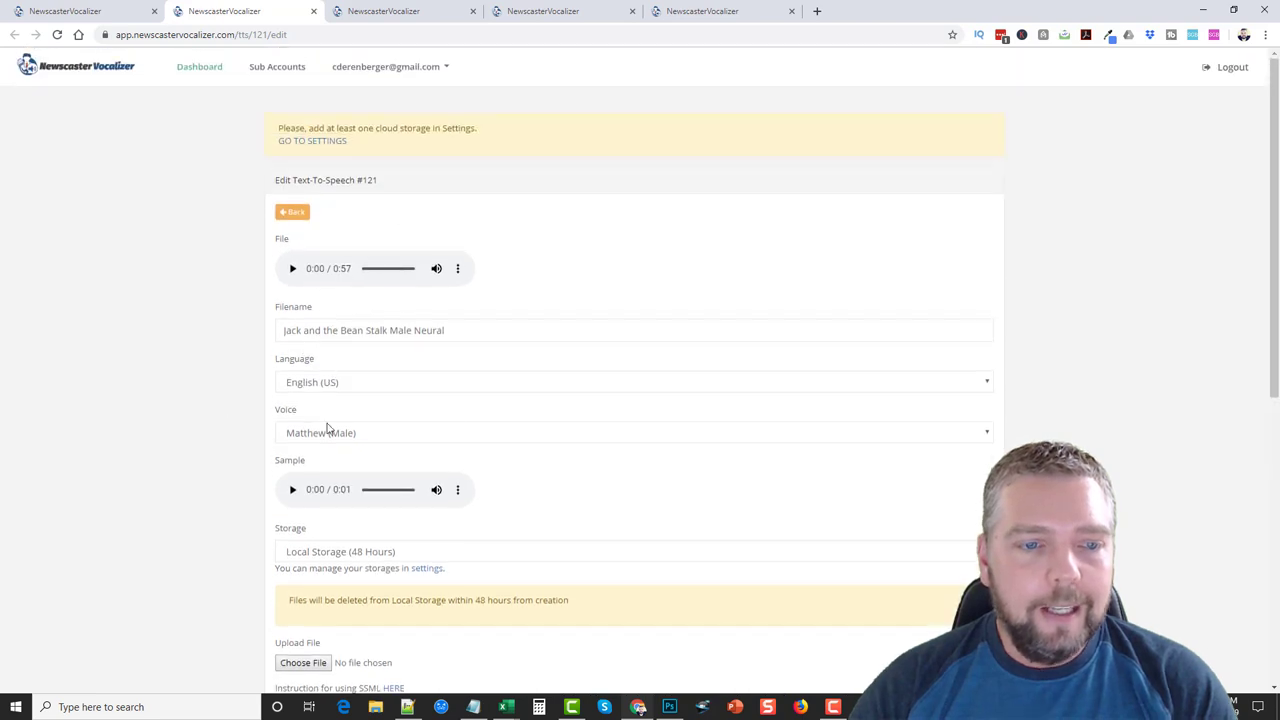
# Switch the voice back to Mark (Male)
pyautogui.click(328, 433)
pyautogui.click(318, 464)
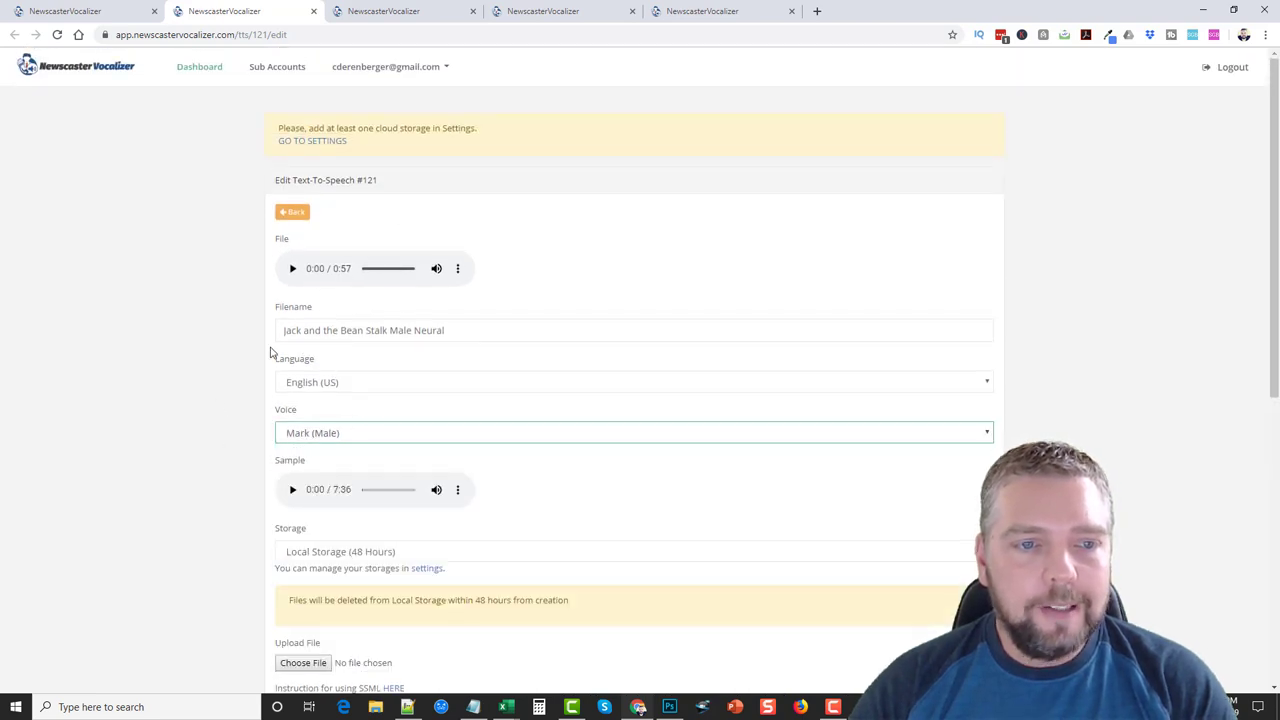
pyautogui.scroll(-1, 223, 457)
pyautogui.scroll(-1, 243, 380)
pyautogui.scroll(1, 243, 380)
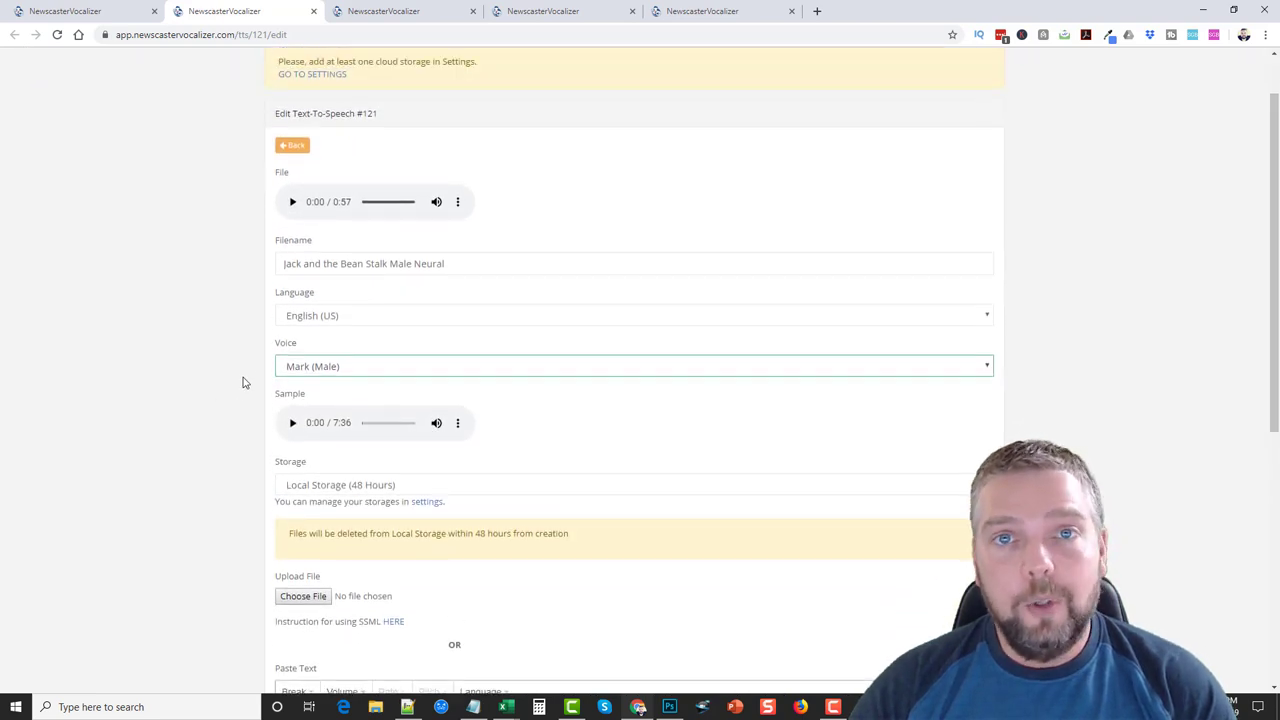
# Play the Jack and the Bean Stalk audio and pause it at 0:19
pyautogui.click(292, 202)
pyautogui.scroll(-4, 211, 462)
pyautogui.scroll(-1, 211, 462)
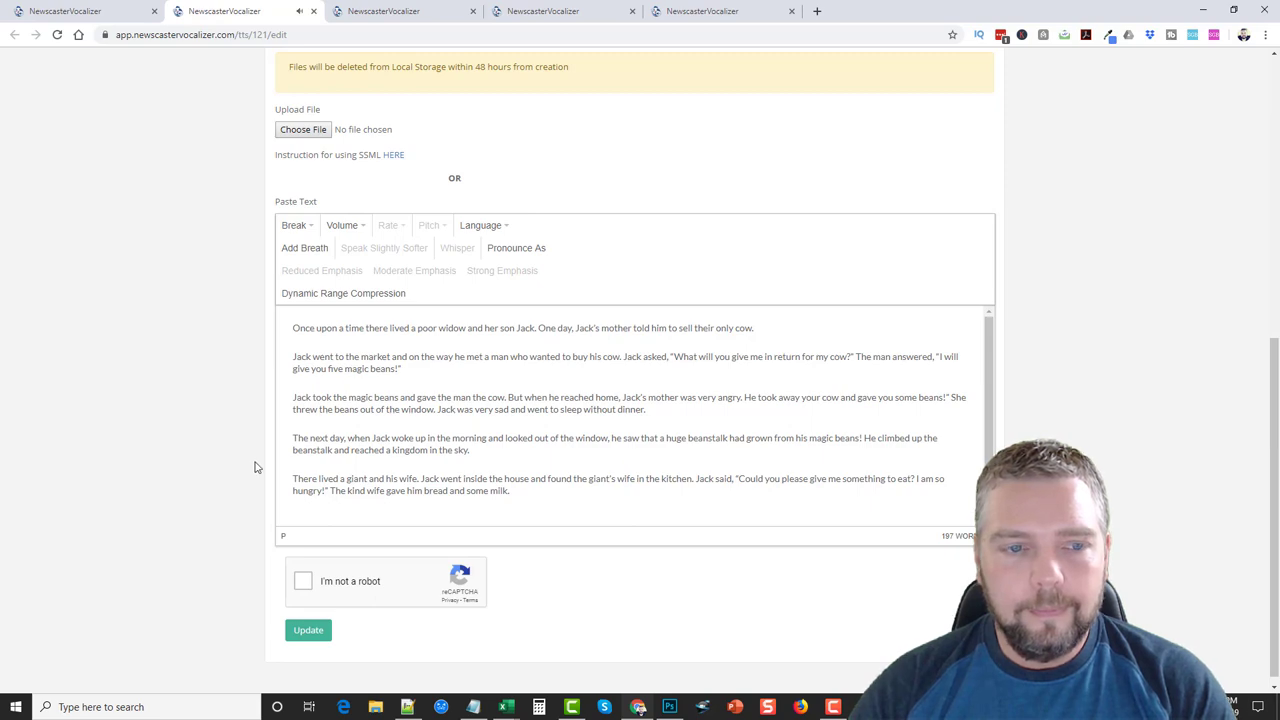
pyautogui.scroll(5, 240, 491)
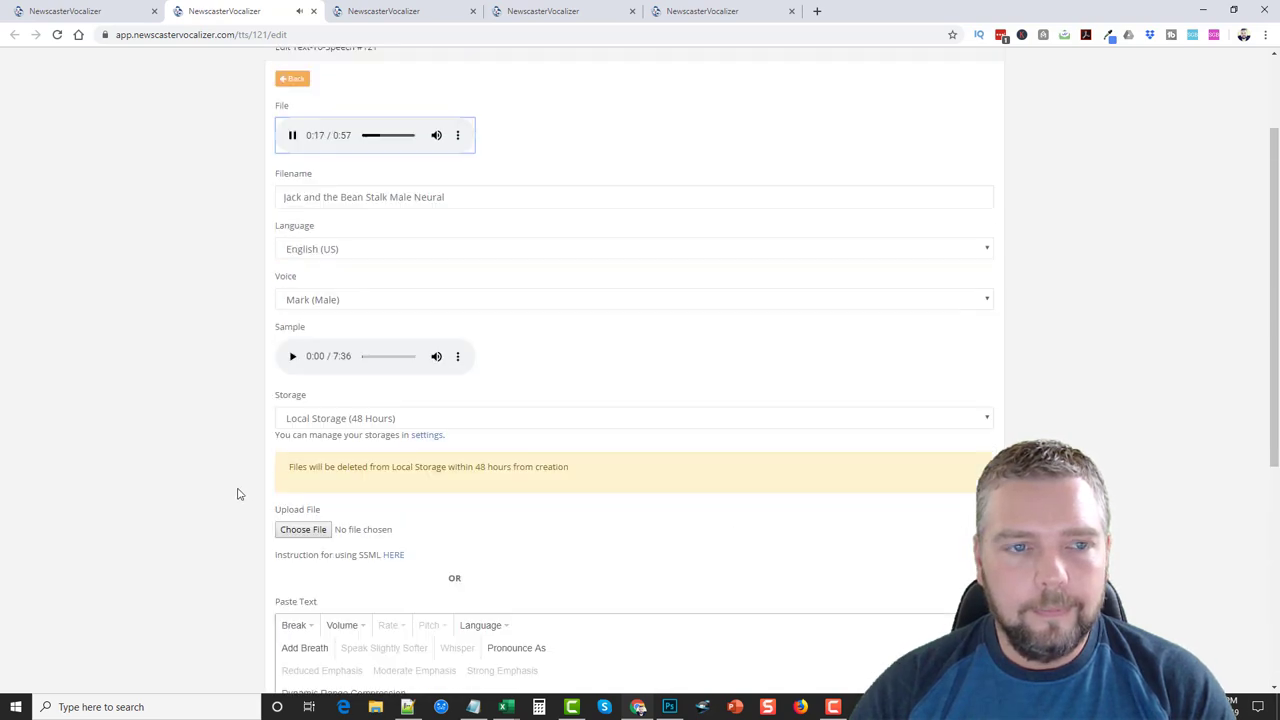
pyautogui.click(292, 269)
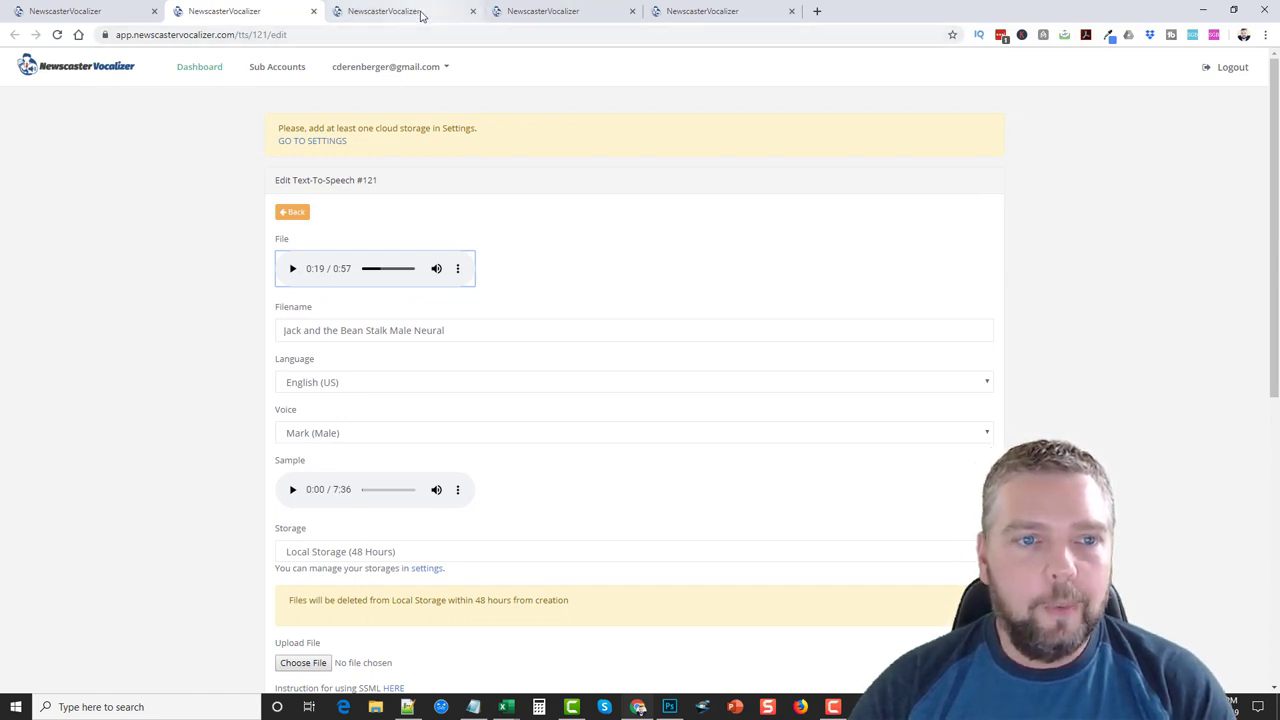
# Switch to the 3 Little Pigs project and confirm its Tara (Female) voice
pyautogui.click(422, 14)
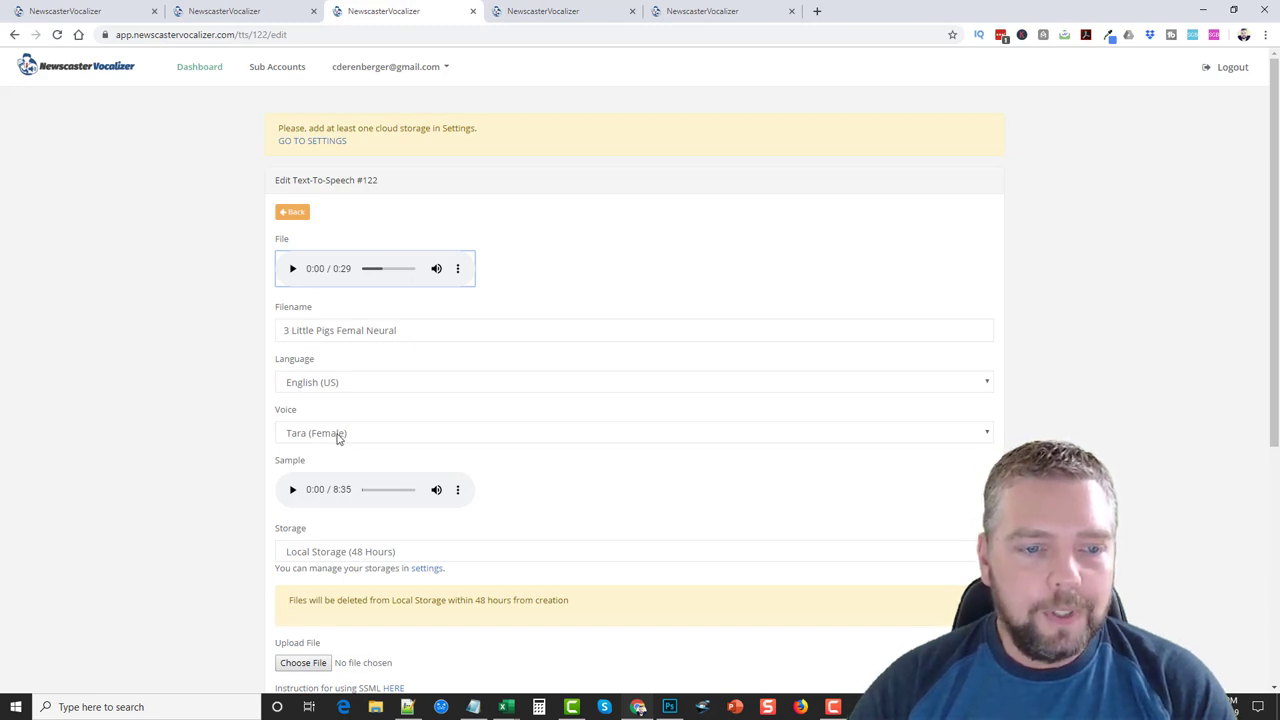
pyautogui.click(338, 433)
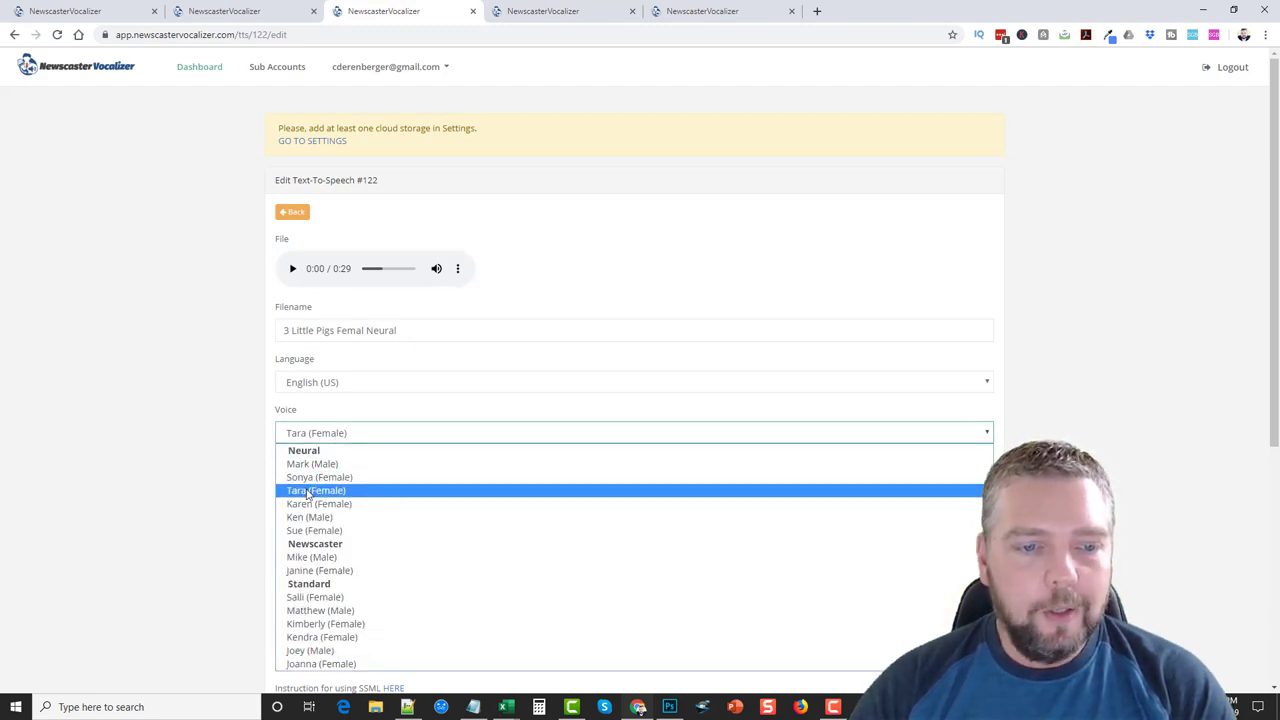
pyautogui.click(225, 485)
pyautogui.scroll(-3, 215, 485)
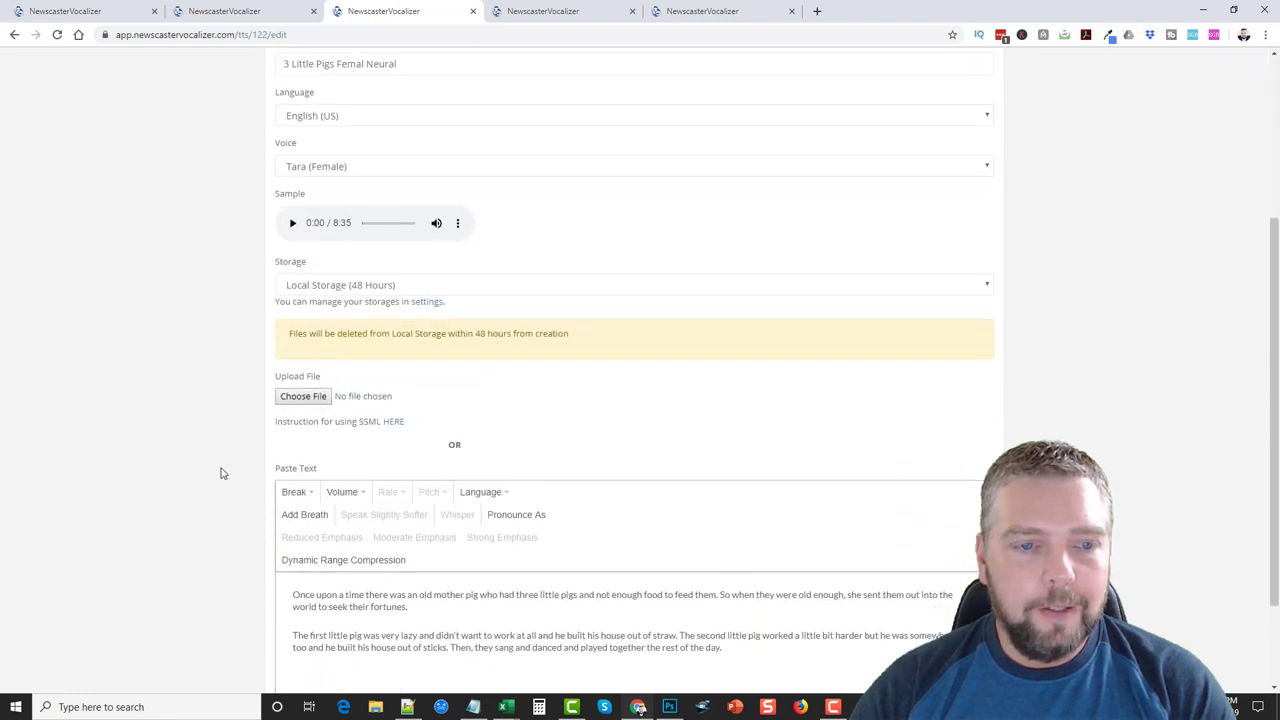
pyautogui.scroll(-1, 215, 470)
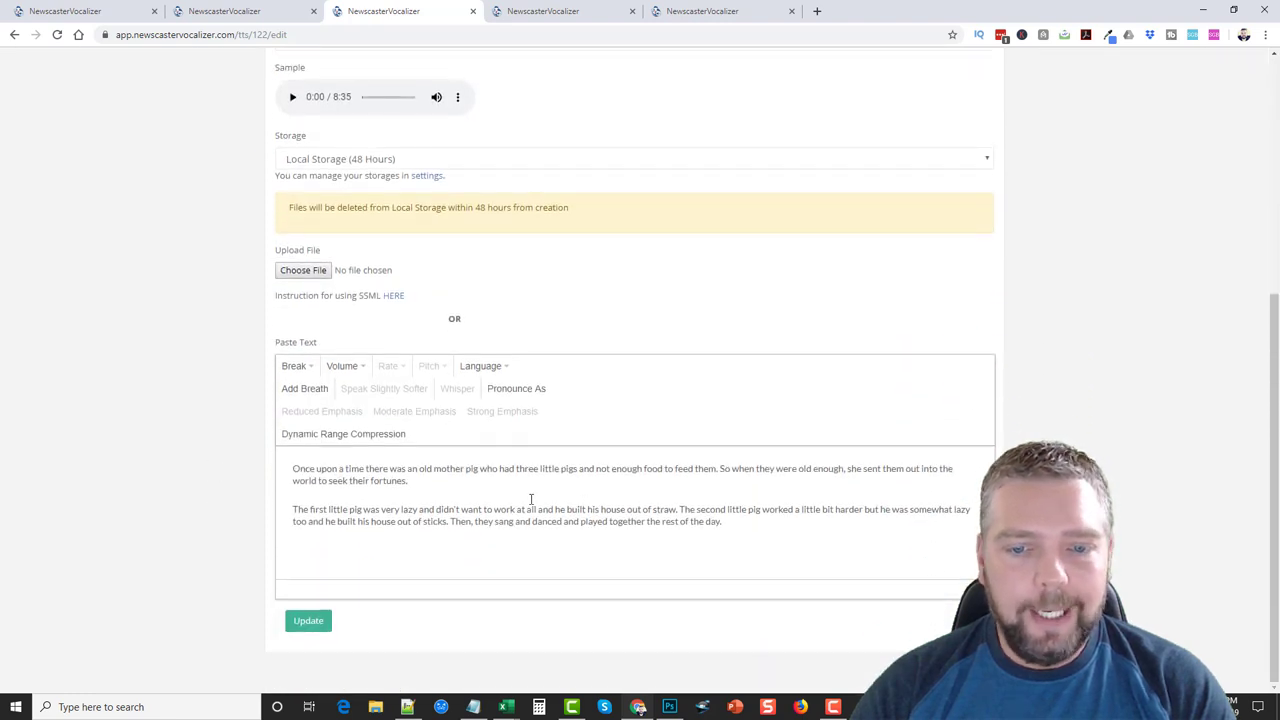
pyautogui.scroll(3, 230, 495)
pyautogui.scroll(1, 200, 470)
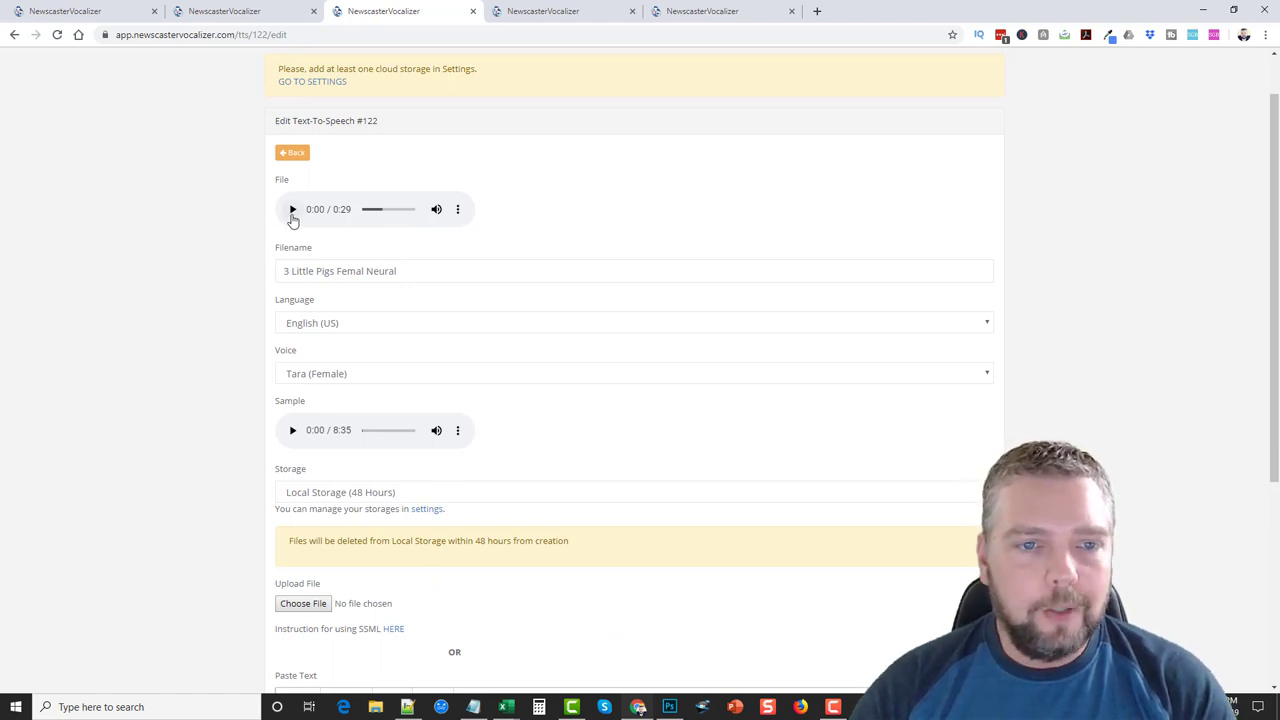
# Play the 3 Little Pigs audio and pause it at 0:19
pyautogui.click(292, 212)
pyautogui.scroll(-3, 197, 531)
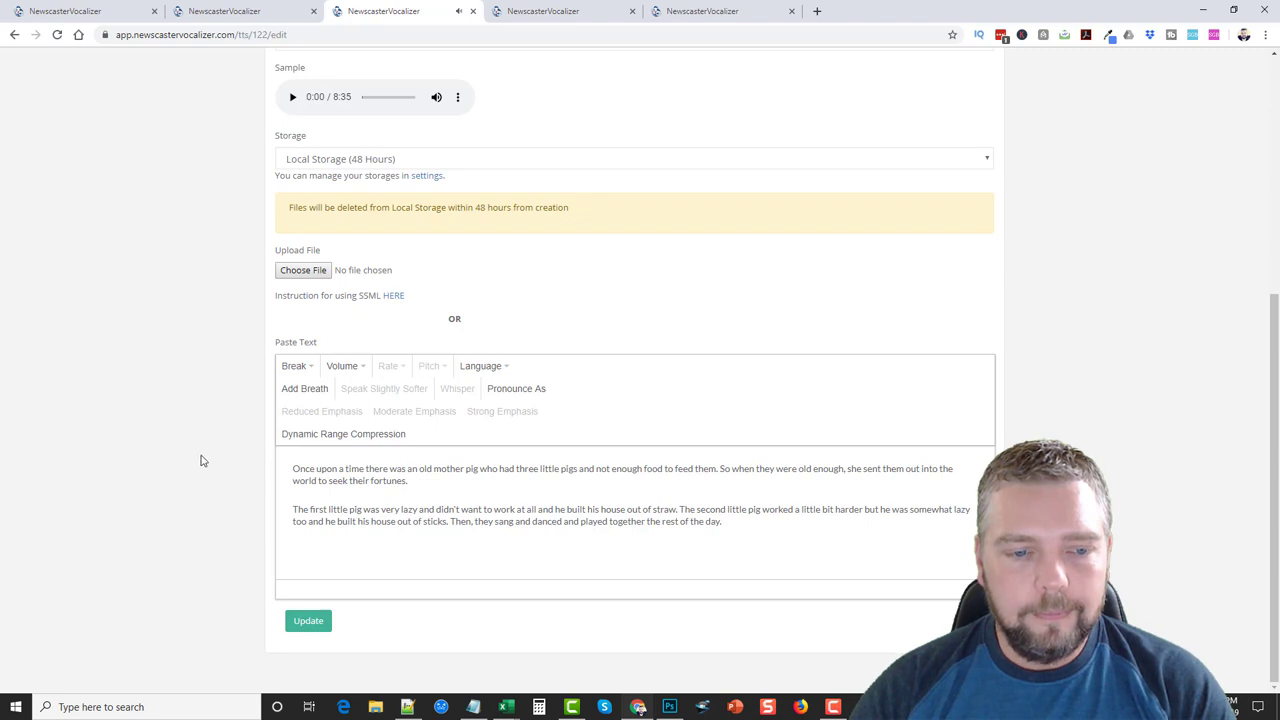
pyautogui.scroll(4, 197, 463)
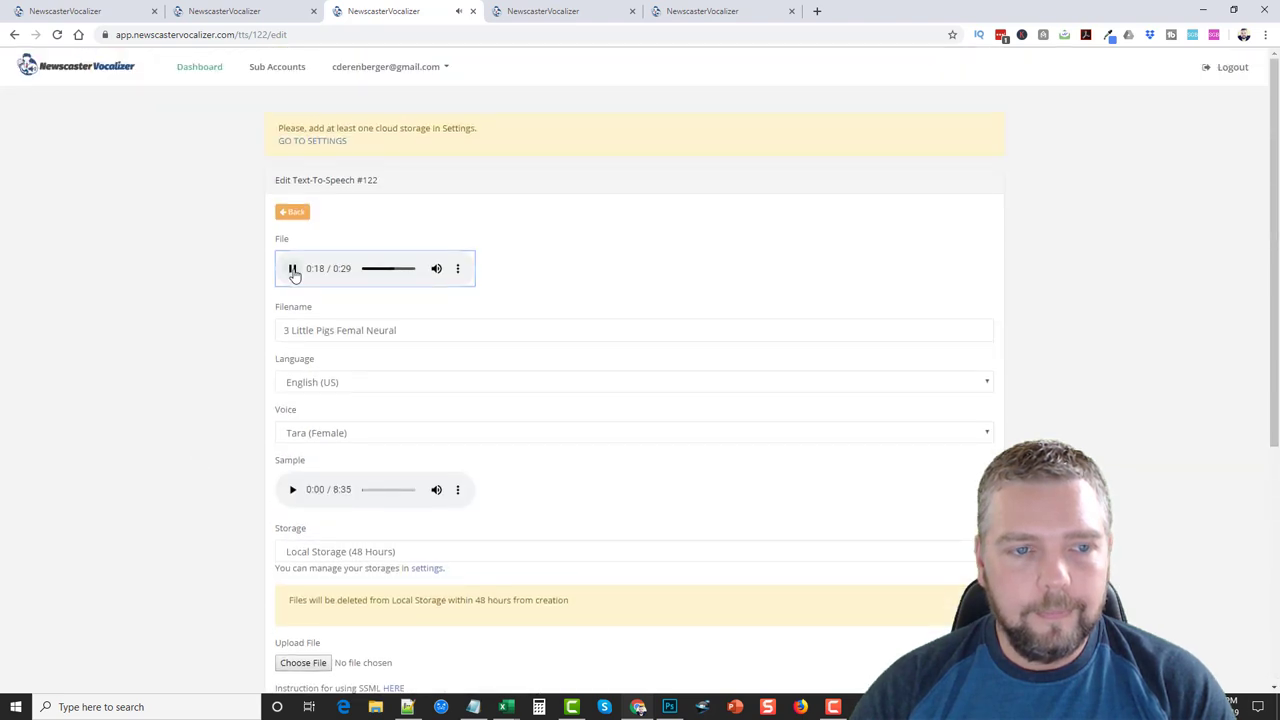
pyautogui.click(293, 269)
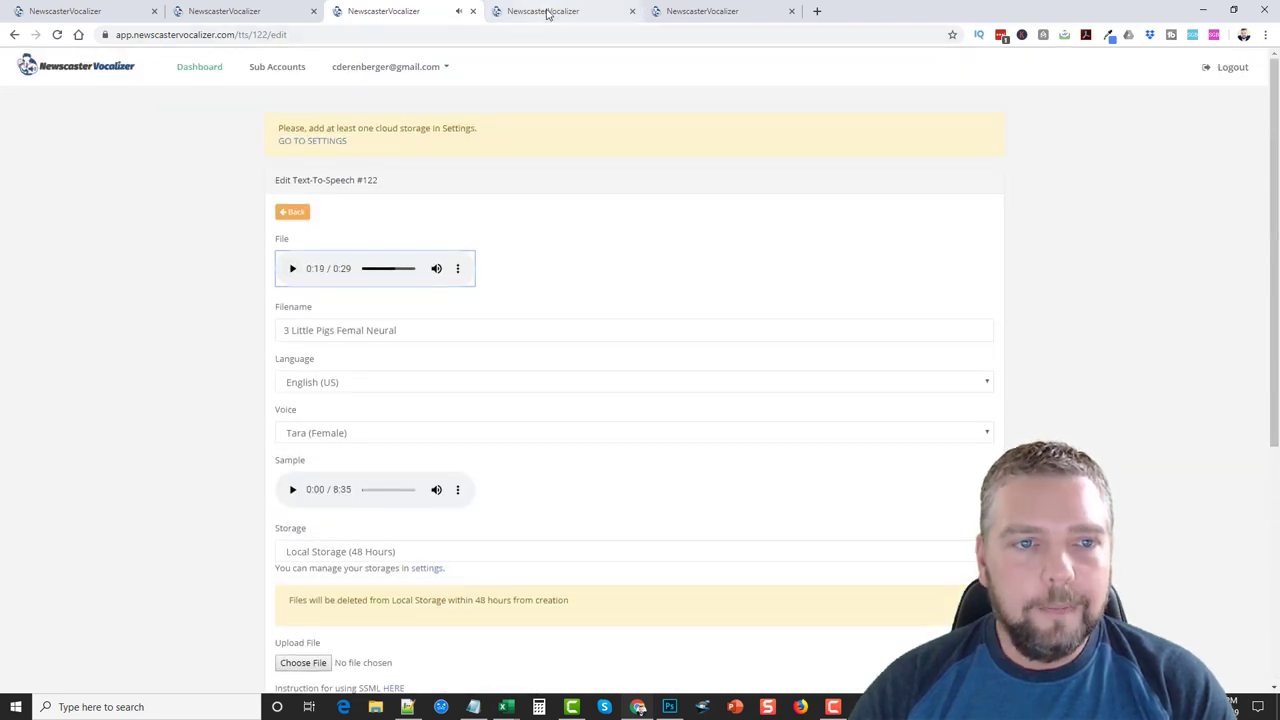
# Switch to the Little Red Riding Hood project and confirm its Mike (Male) voice
pyautogui.click(546, 13)
pyautogui.scroll(-1, 229, 340)
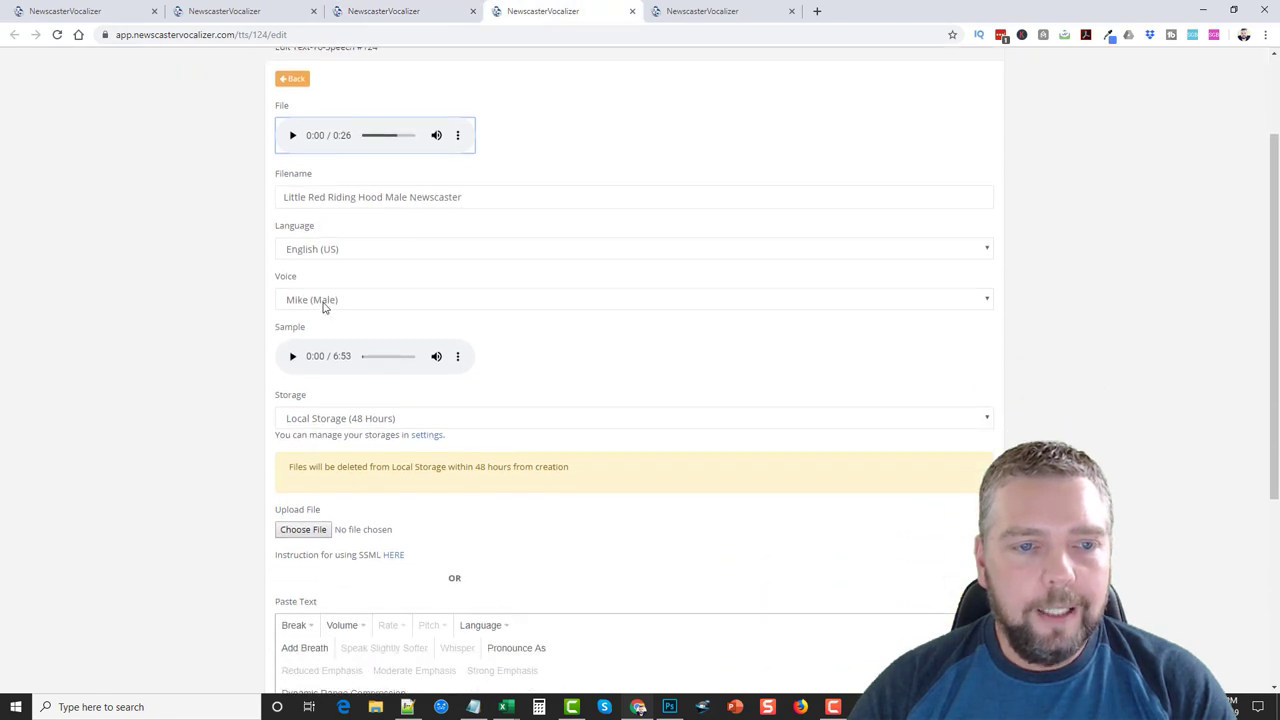
pyautogui.click(329, 303)
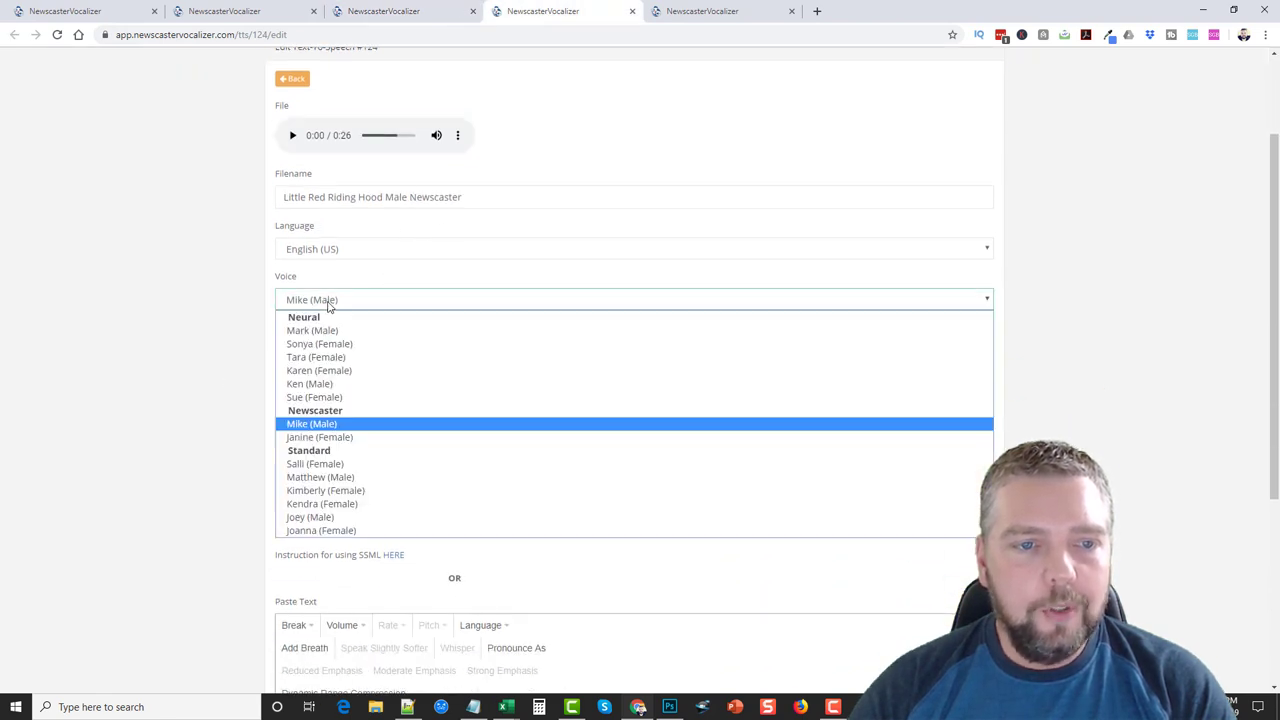
pyautogui.click(320, 426)
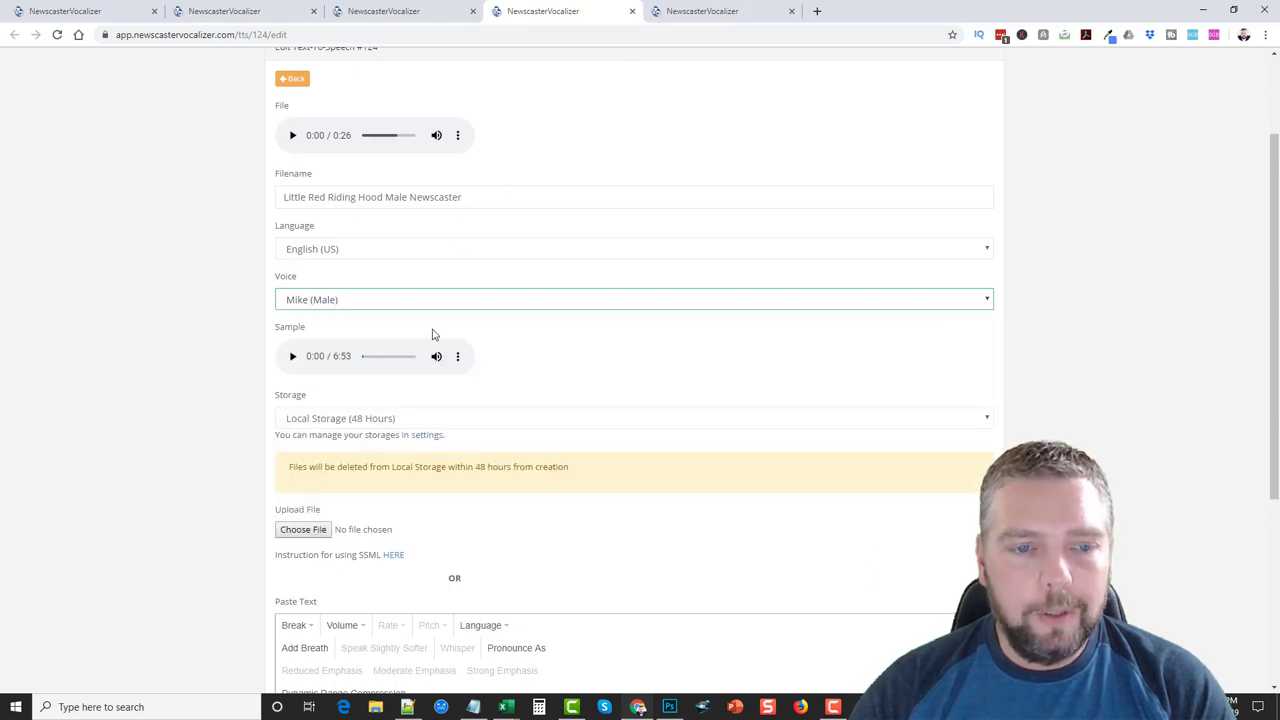
pyautogui.scroll(-2, 226, 446)
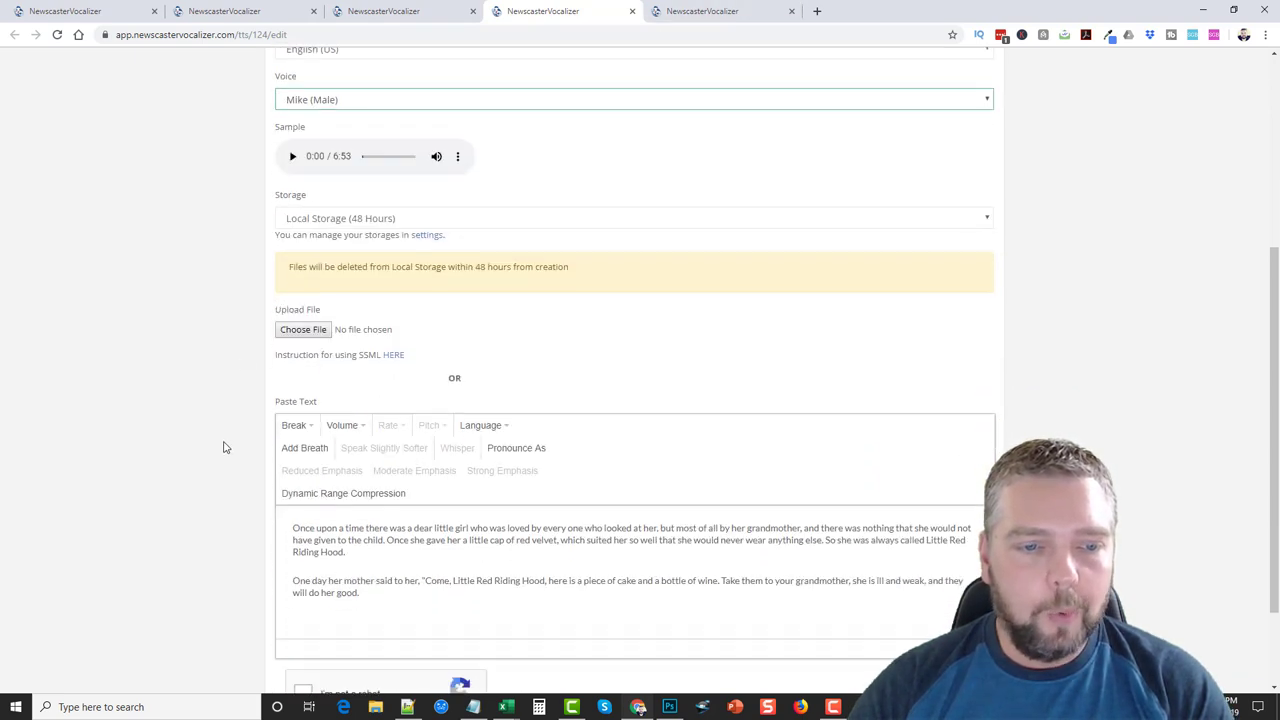
pyautogui.scroll(-2, 224, 447)
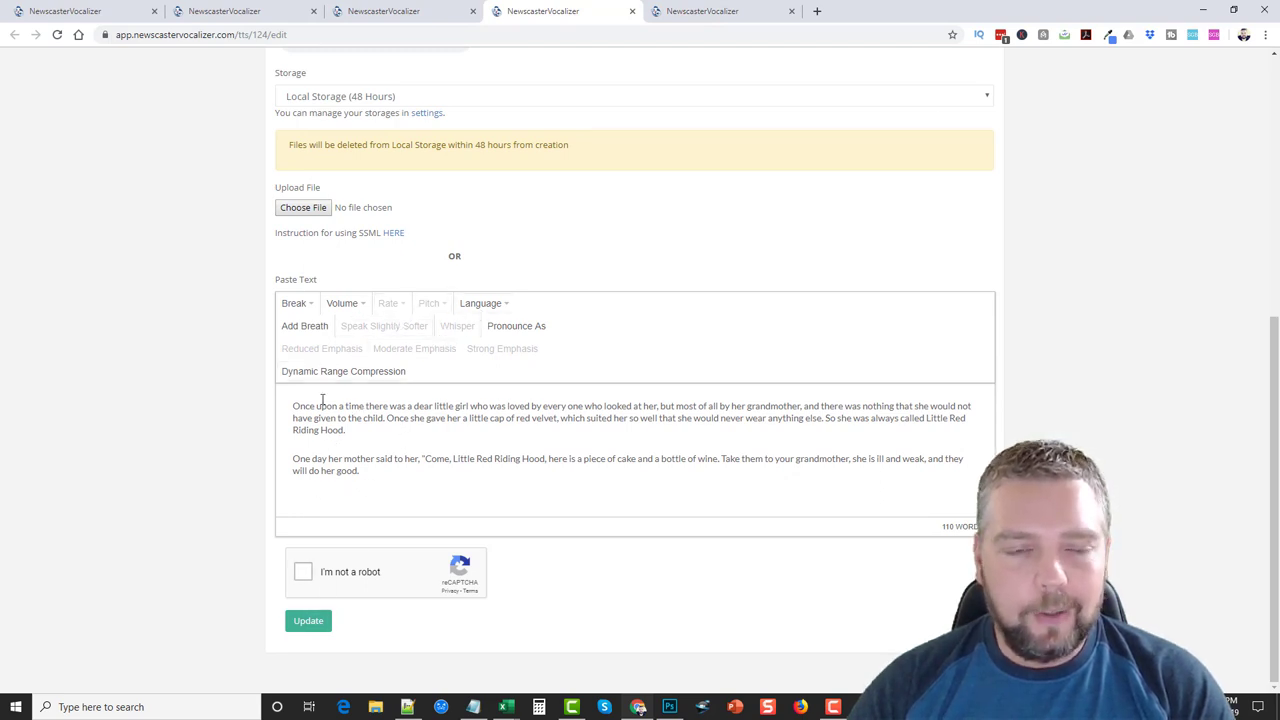
pyautogui.scroll(5, 243, 371)
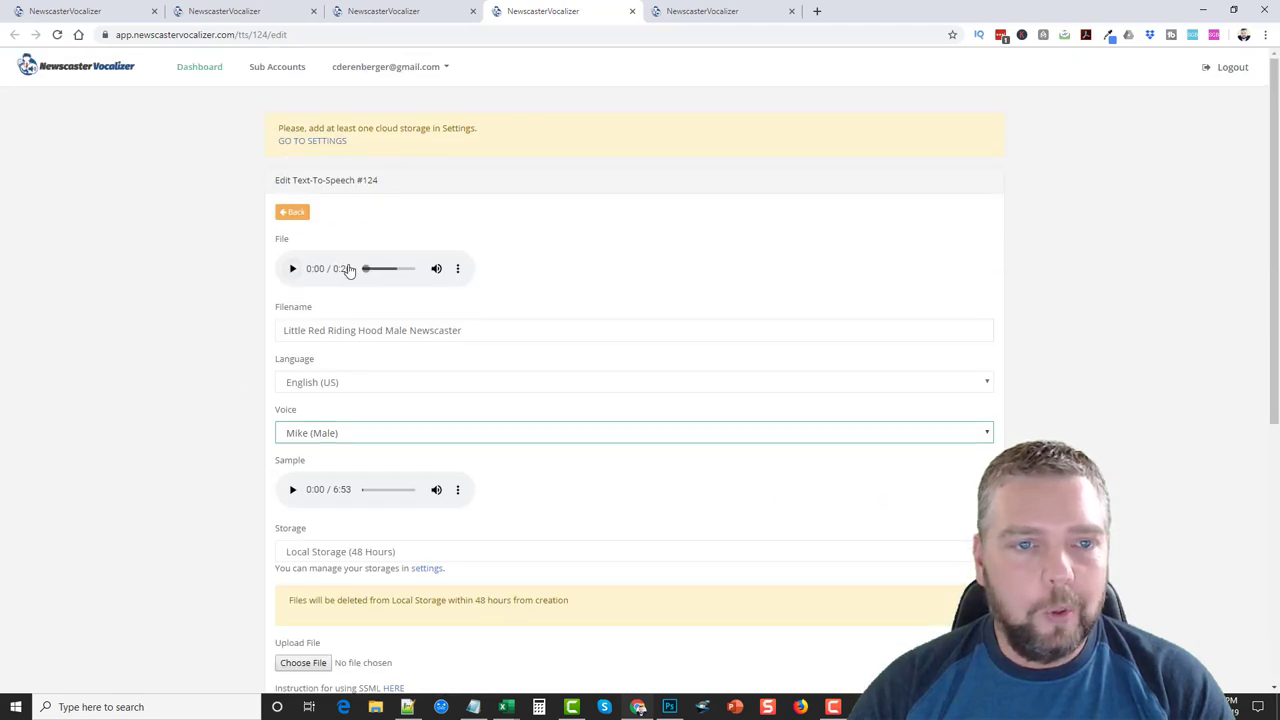
# Play the Little Red Riding Hood audio through to the end
pyautogui.click(292, 268)
pyautogui.scroll(-1, 212, 469)
pyautogui.scroll(-5, 212, 469)
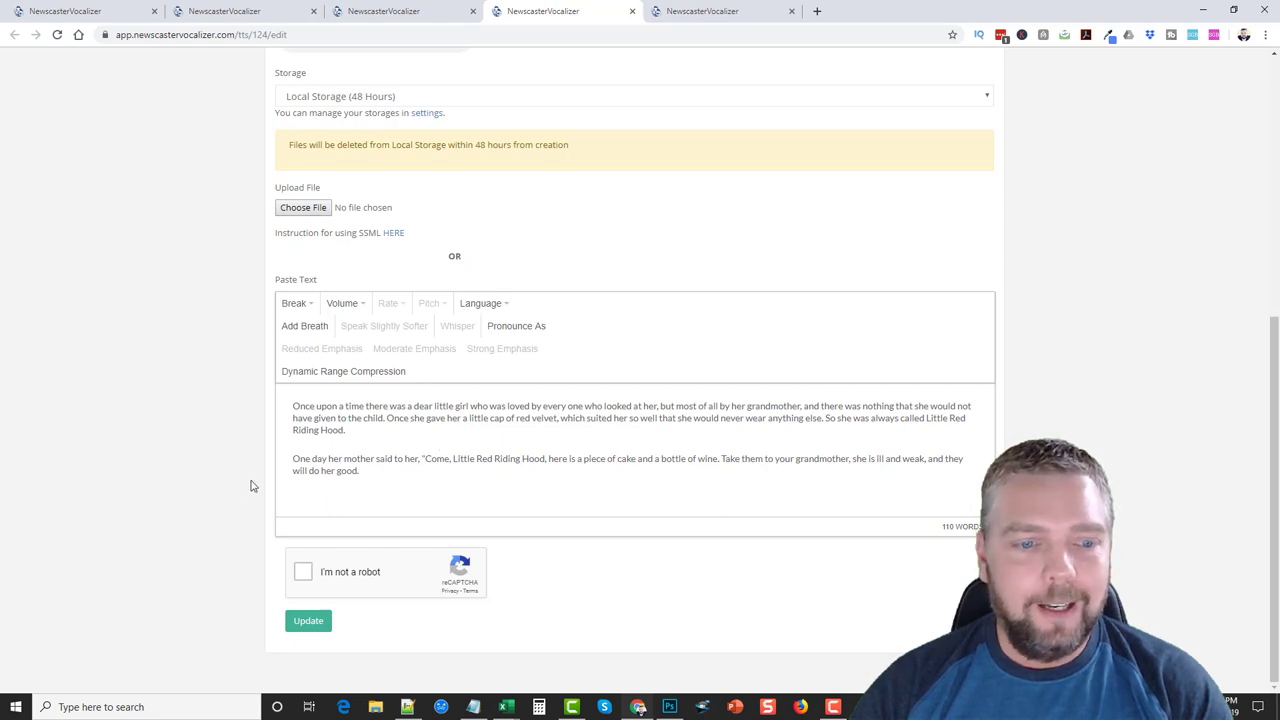
pyautogui.scroll(1, 218, 487)
pyautogui.scroll(4, 218, 487)
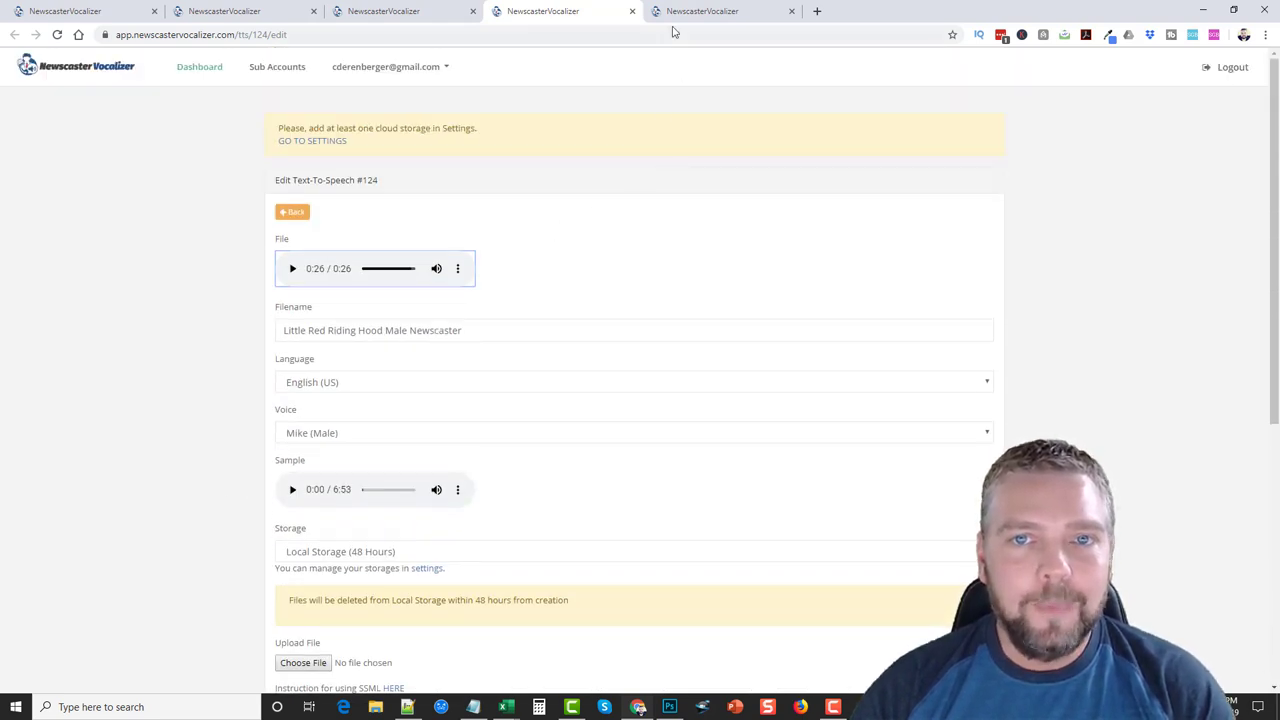
# Switch to the Snow White project and play its Janine (Female) audio to the end
pyautogui.click(678, 16)
pyautogui.scroll(-2, 223, 394)
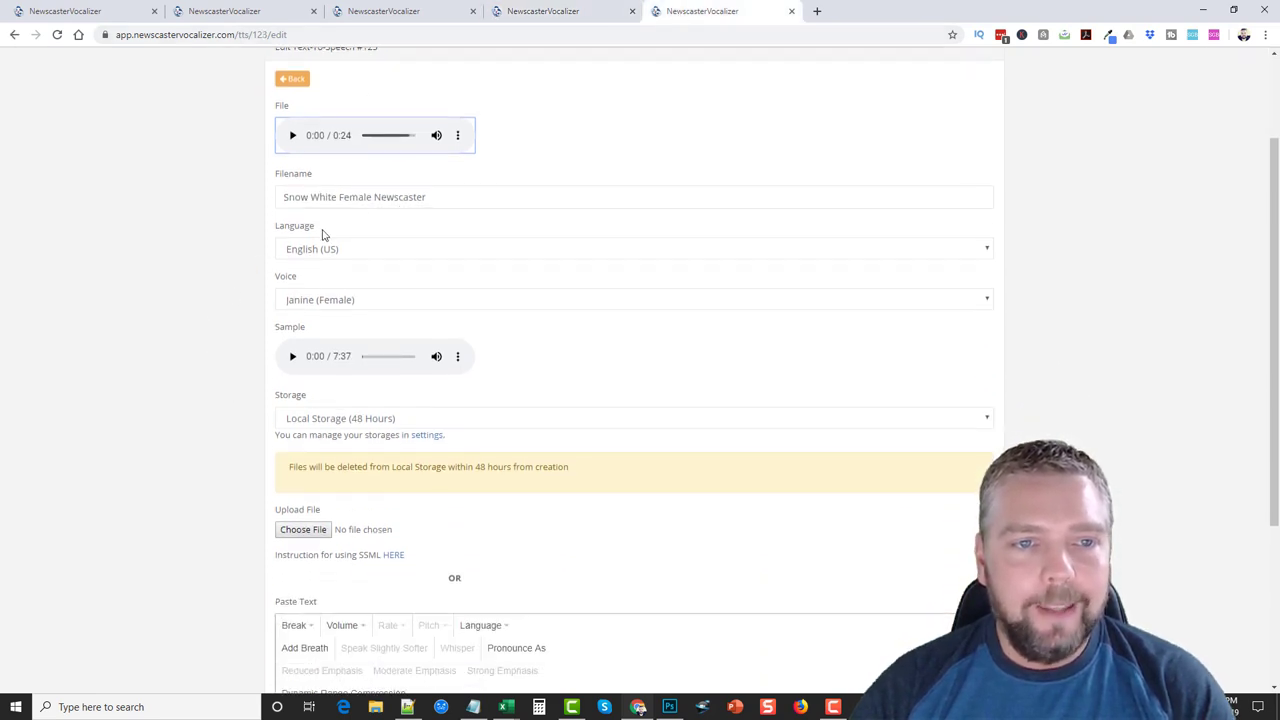
pyautogui.scroll(2, 229, 410)
pyautogui.click(292, 262)
pyautogui.scroll(-5, 222, 490)
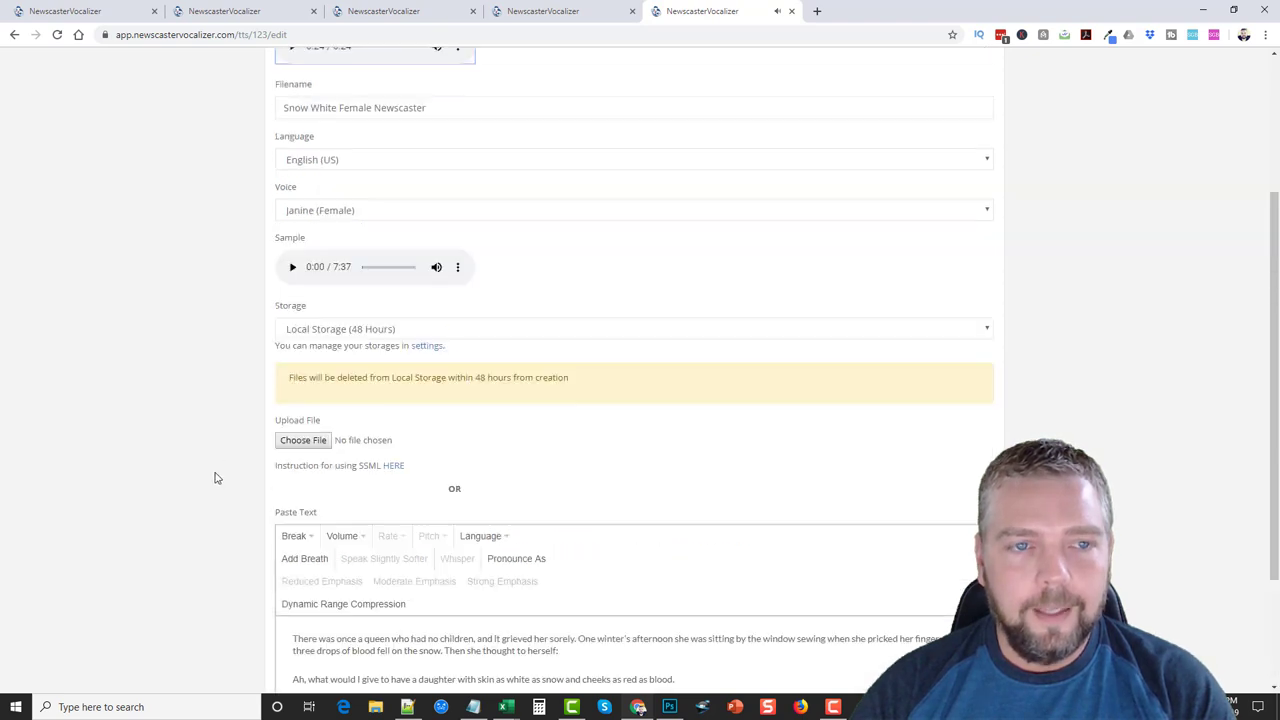
pyautogui.scroll(1, 214, 478)
pyautogui.scroll(1, 214, 478)
pyautogui.scroll(1, 214, 478)
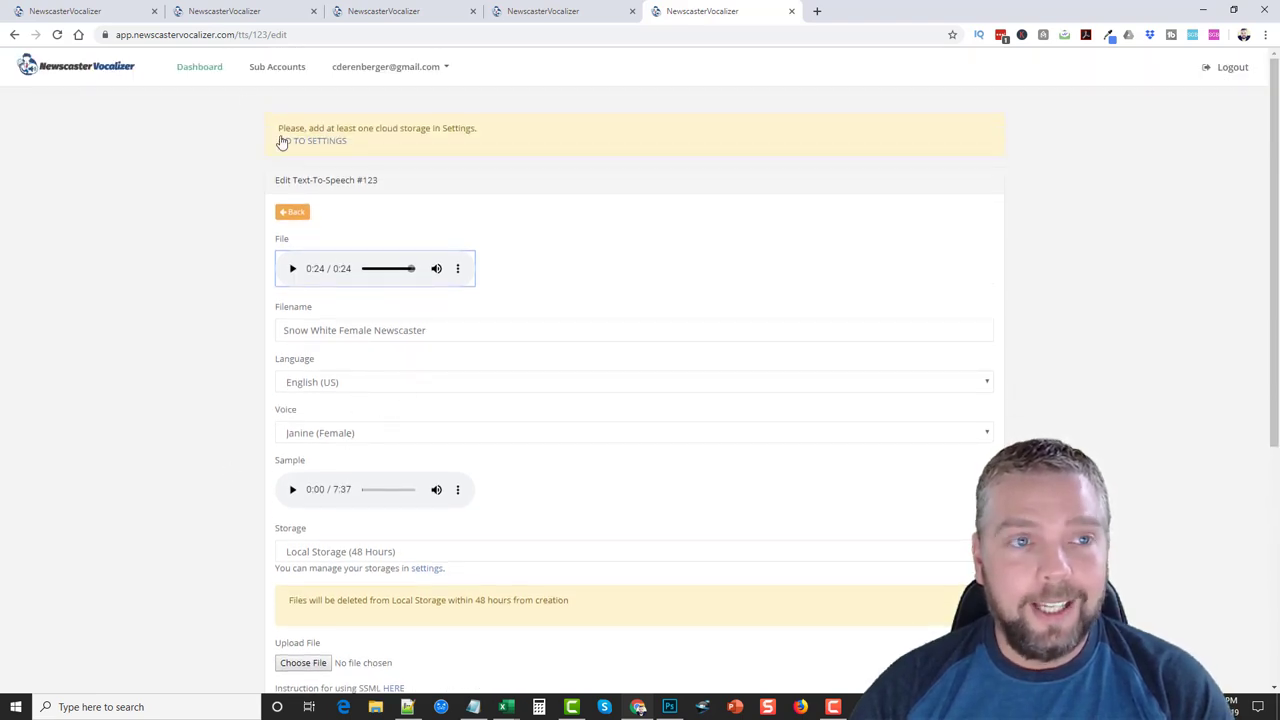
# Return to the project list, reload it, and open the 'test' project for editing
pyautogui.click(203, 68)
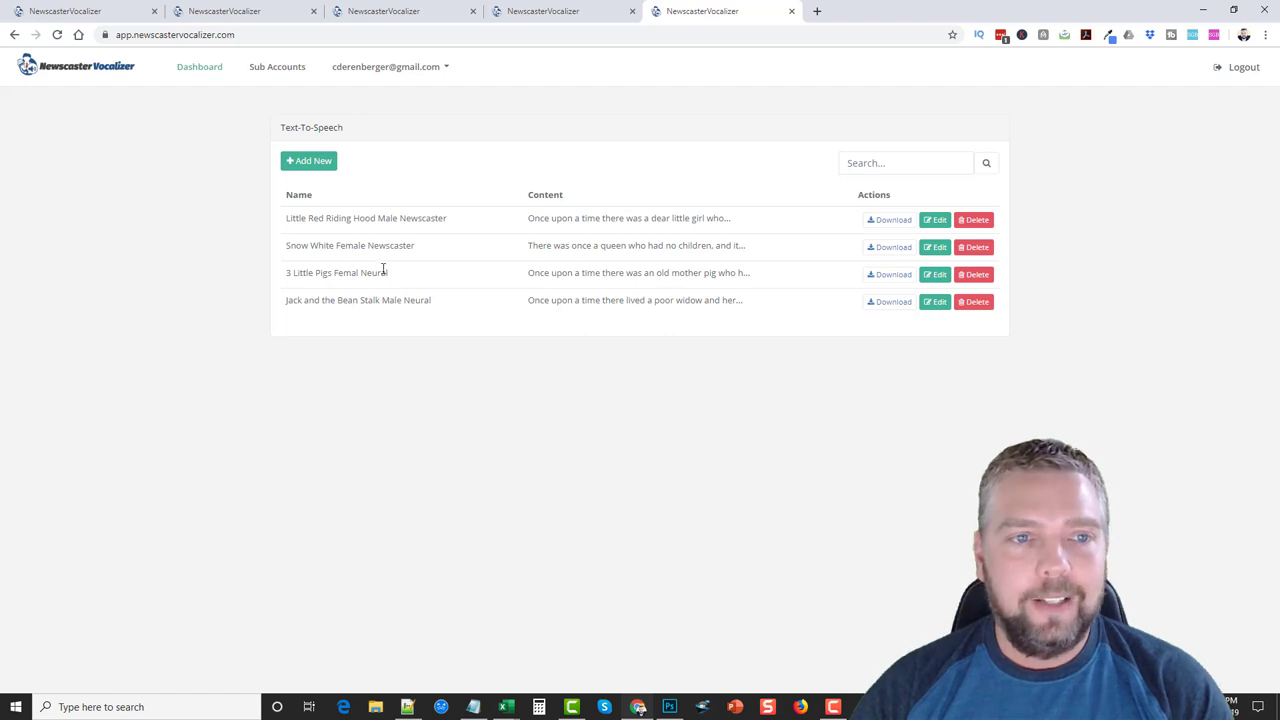
pyautogui.press('F5')
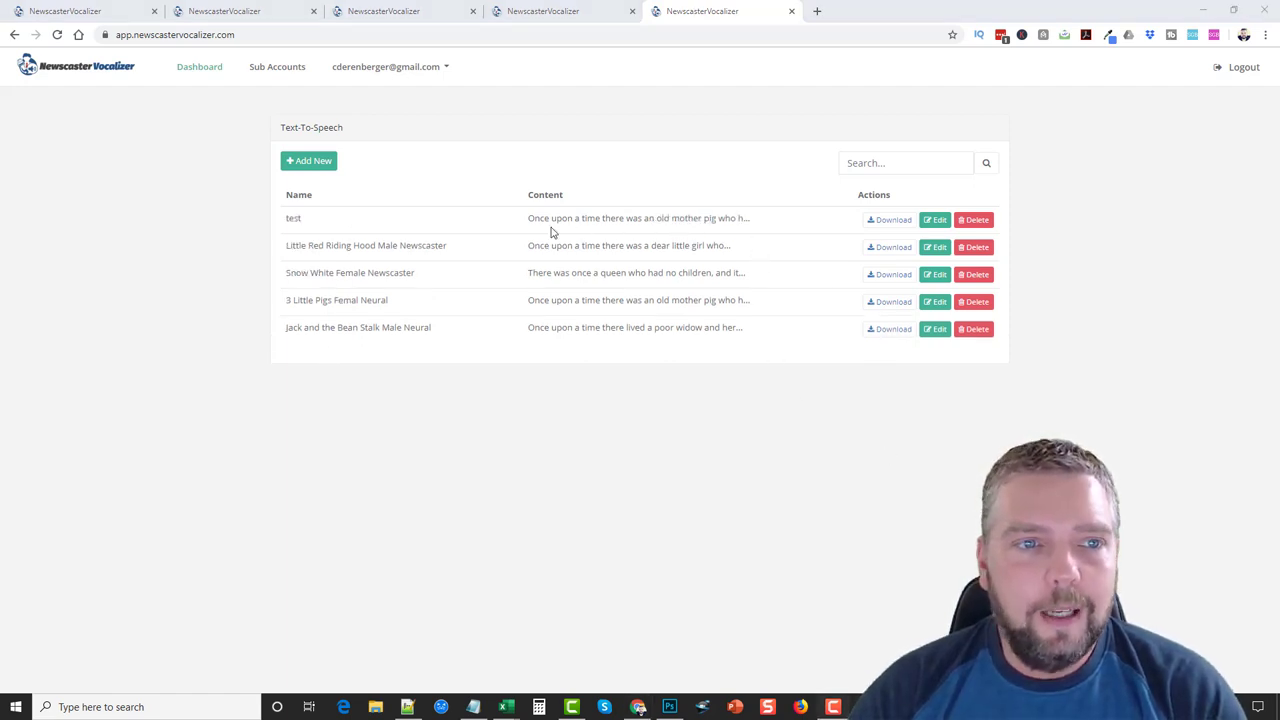
pyautogui.click(935, 220)
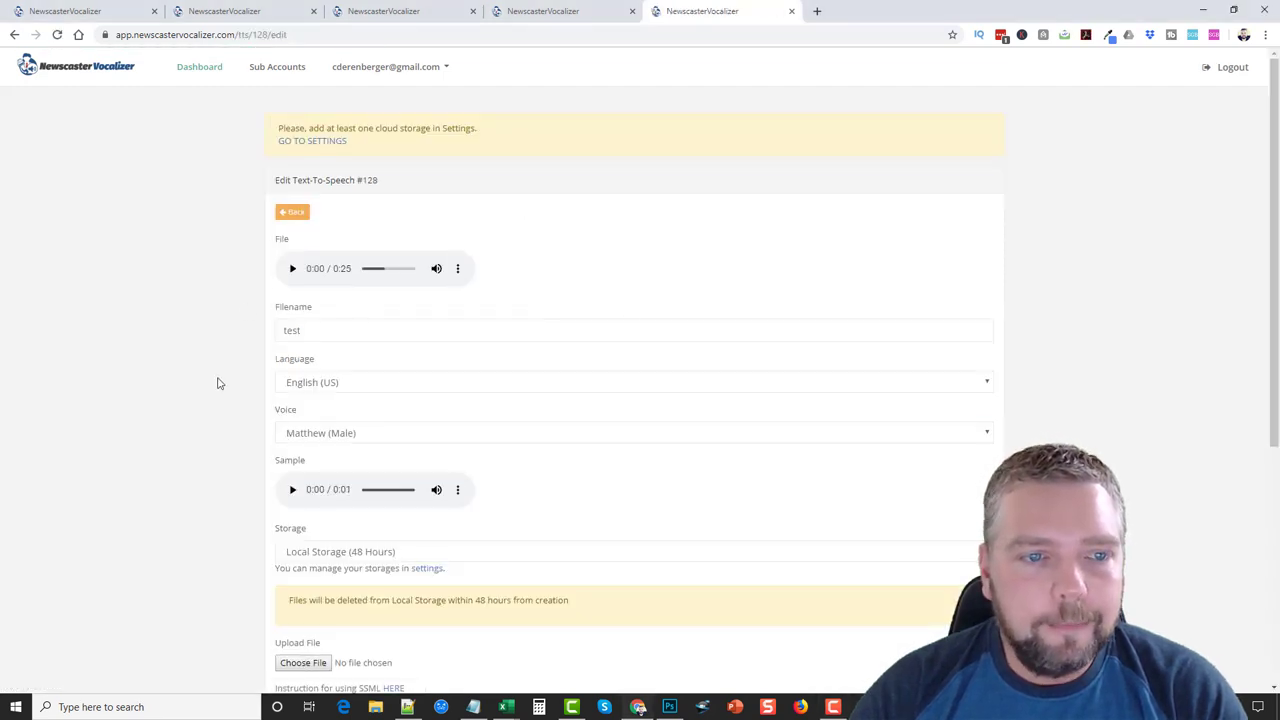
pyautogui.scroll(-3, 220, 386)
pyautogui.scroll(-2, 220, 386)
pyautogui.scroll(-1, 300, 420)
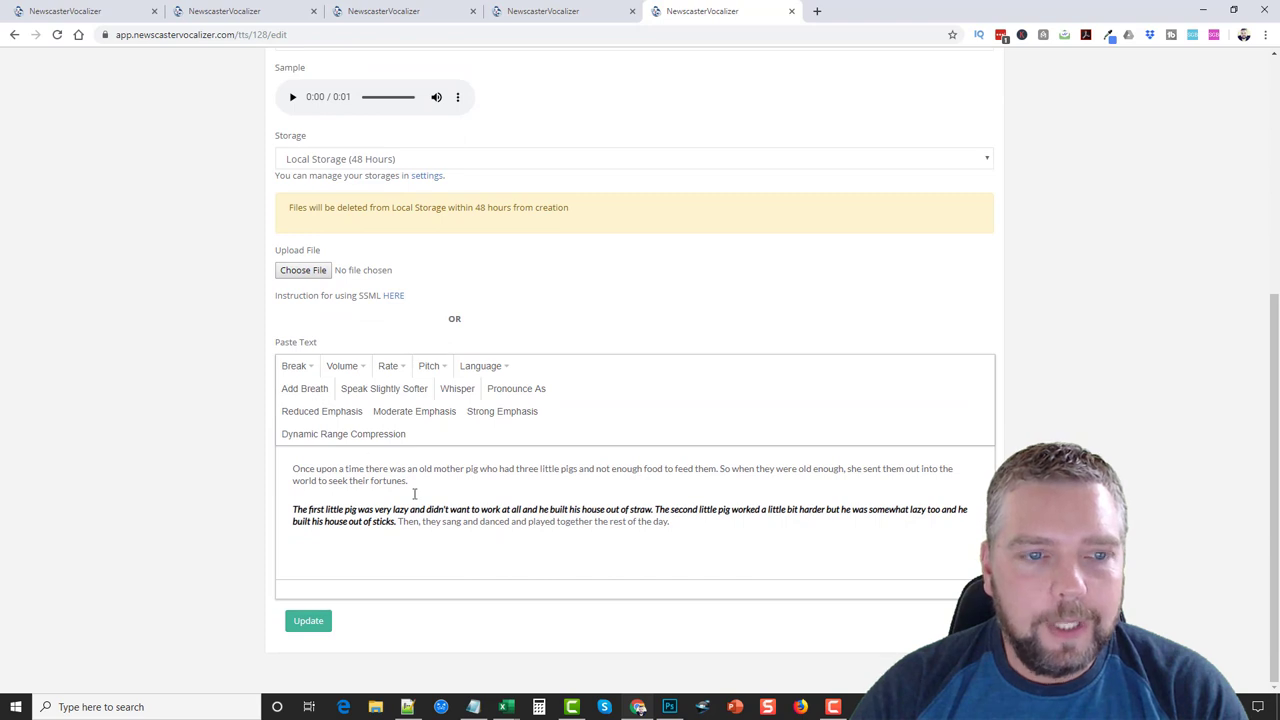
pyautogui.scroll(2, 226, 430)
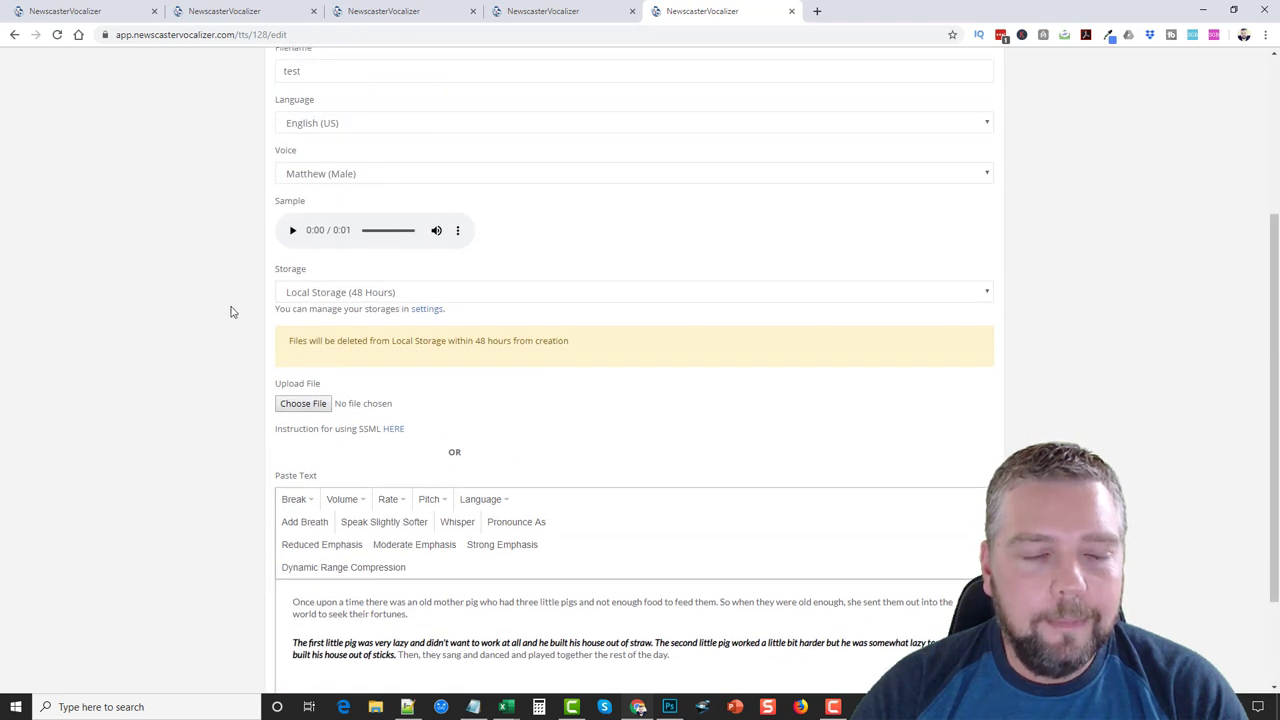
pyautogui.scroll(2, 321, 147)
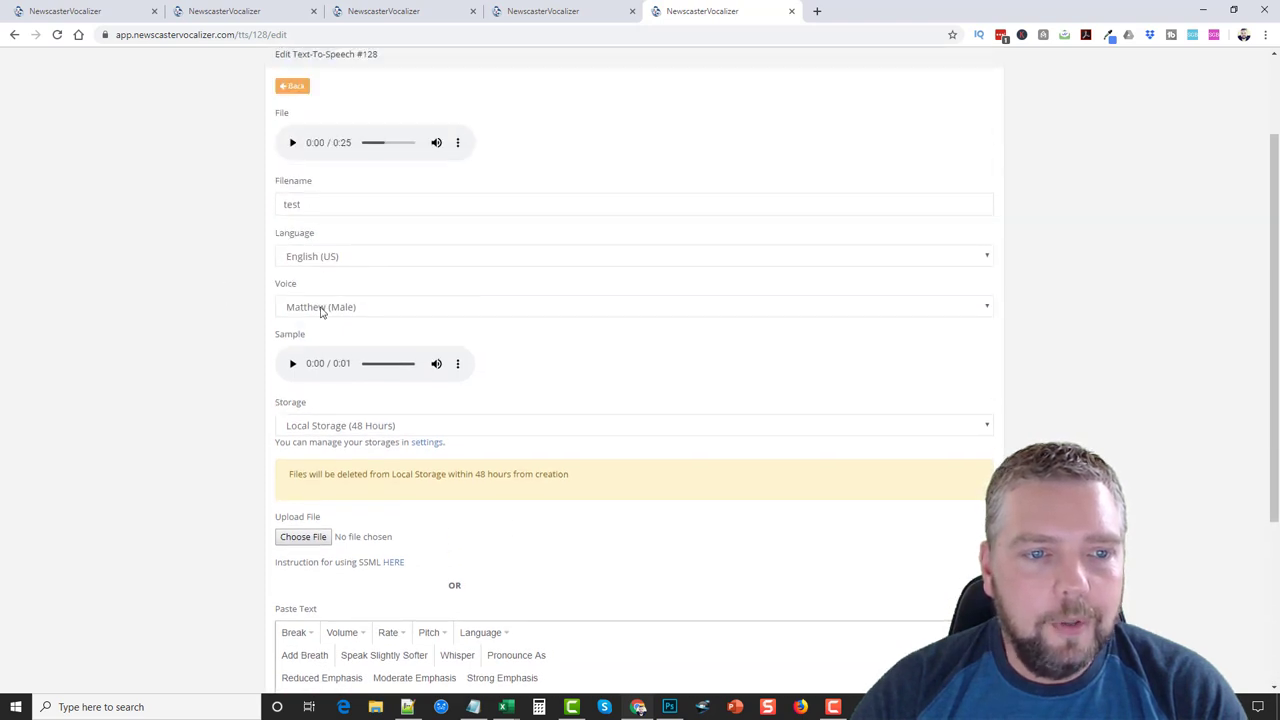
# Set the test project's voice to Matthew (Male)
pyautogui.click(325, 307)
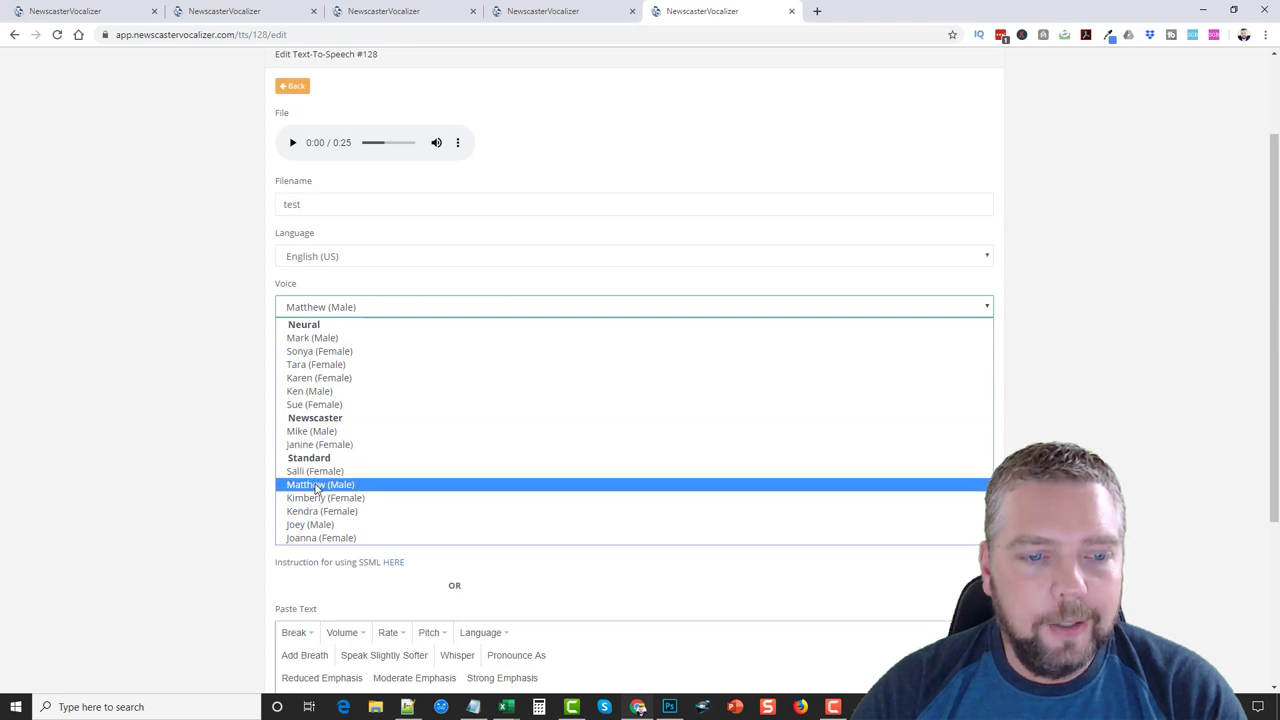
pyautogui.click(320, 484)
pyautogui.scroll(-4, 217, 466)
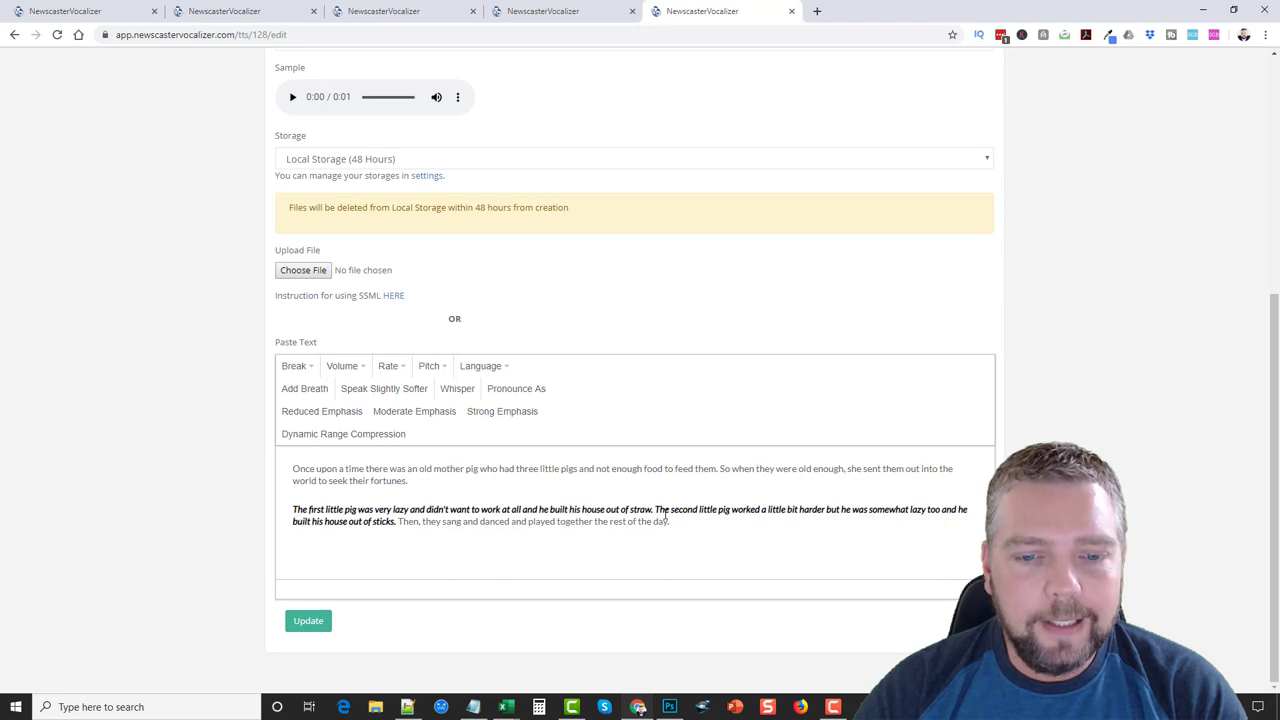
# Make the sentence about the second little pig speak at Slow rate
pyautogui.click(440, 370)
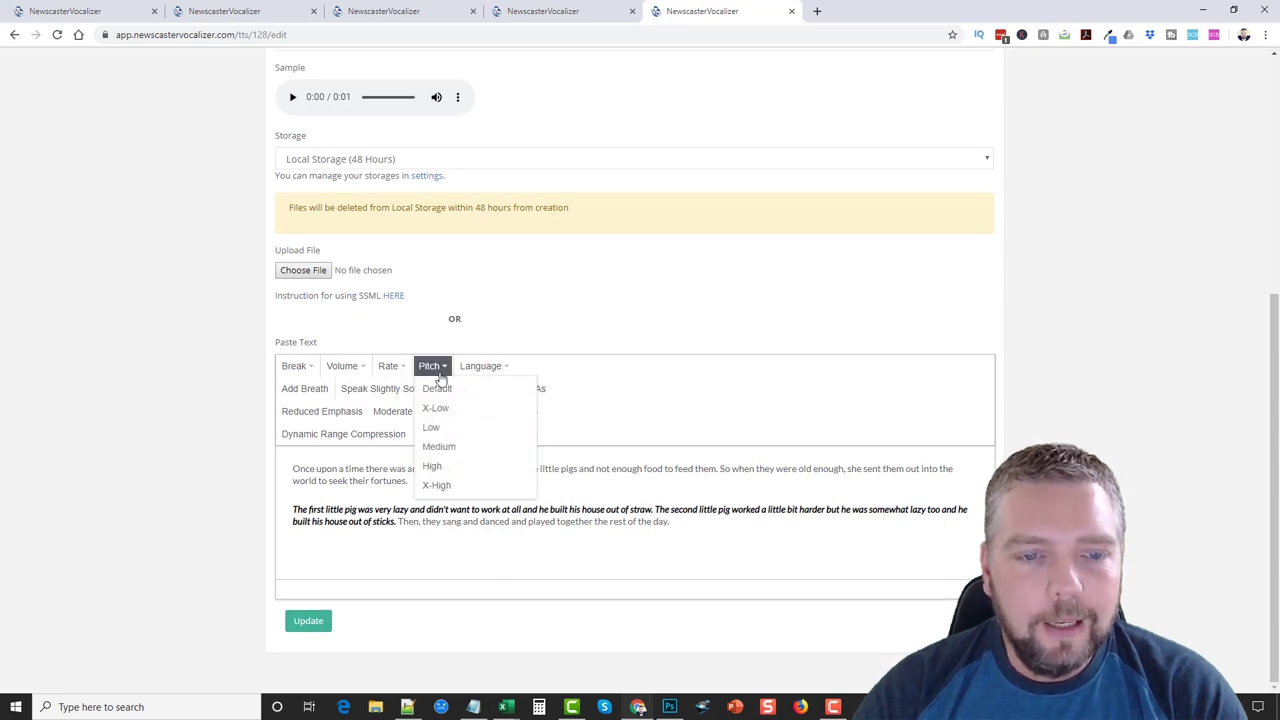
pyautogui.click(654, 510)
pyautogui.moveTo(654, 510); pyautogui.dragTo(396, 523)
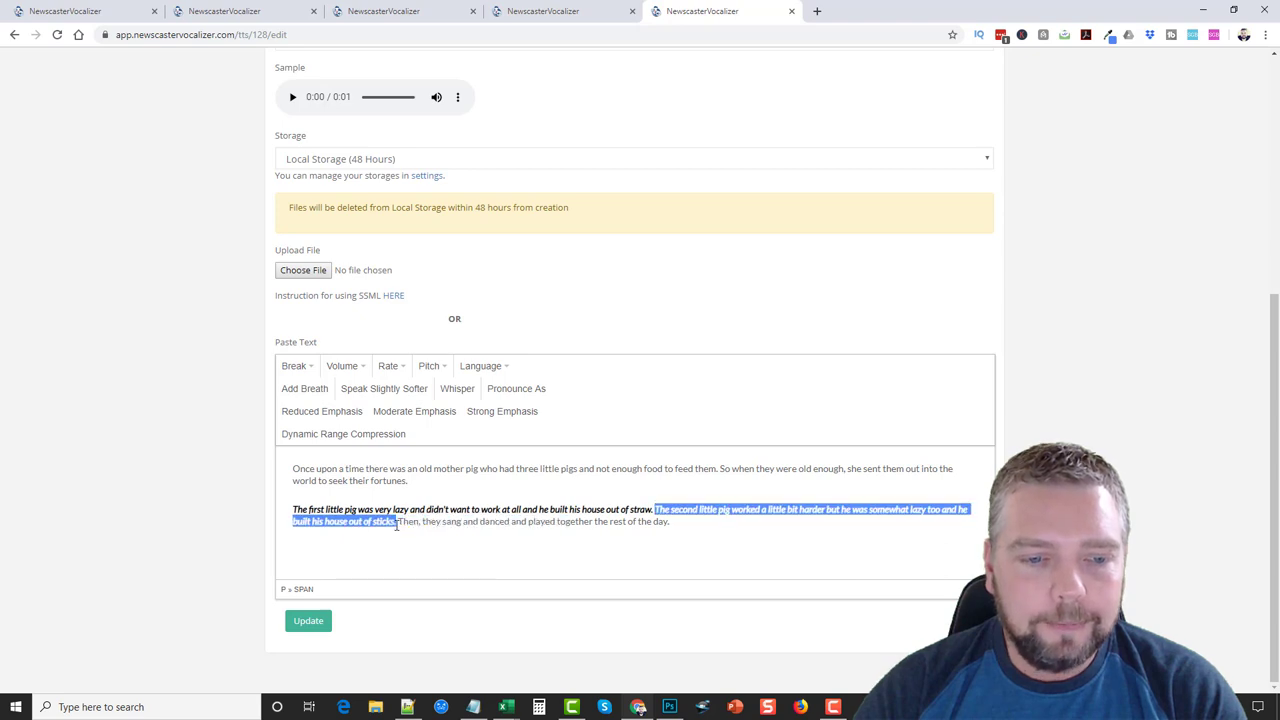
pyautogui.click(390, 367)
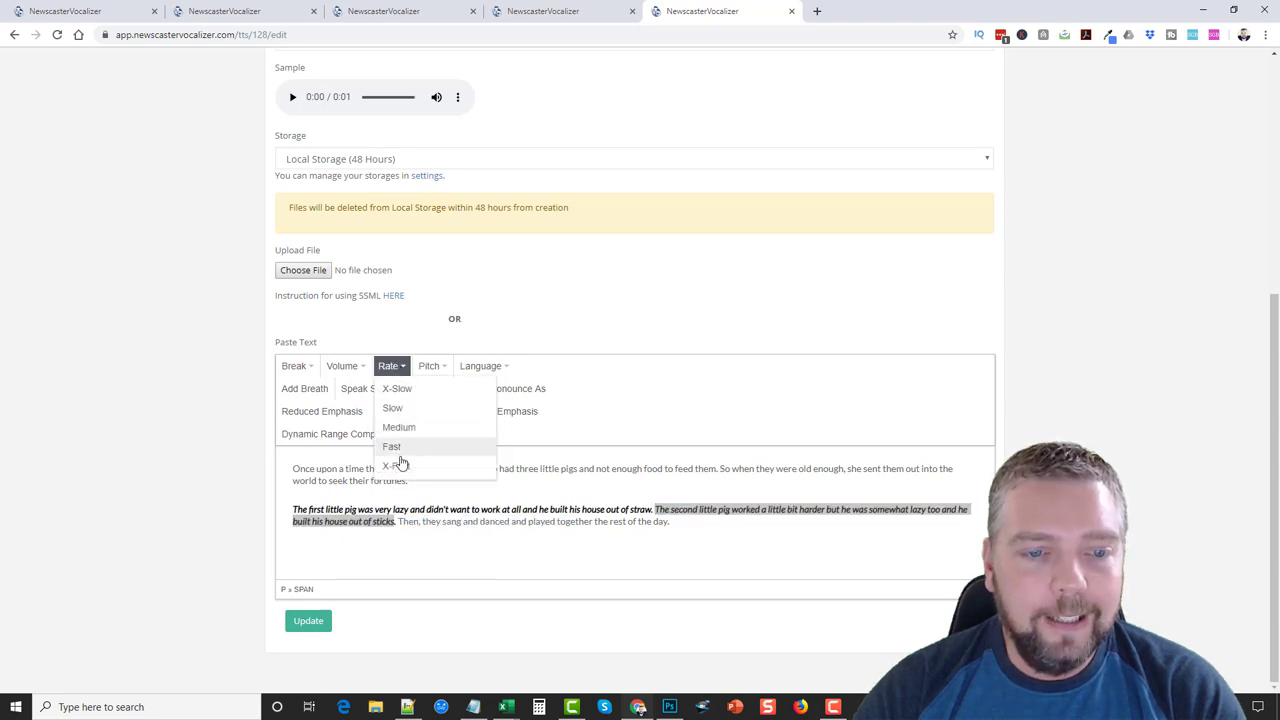
pyautogui.click(465, 412)
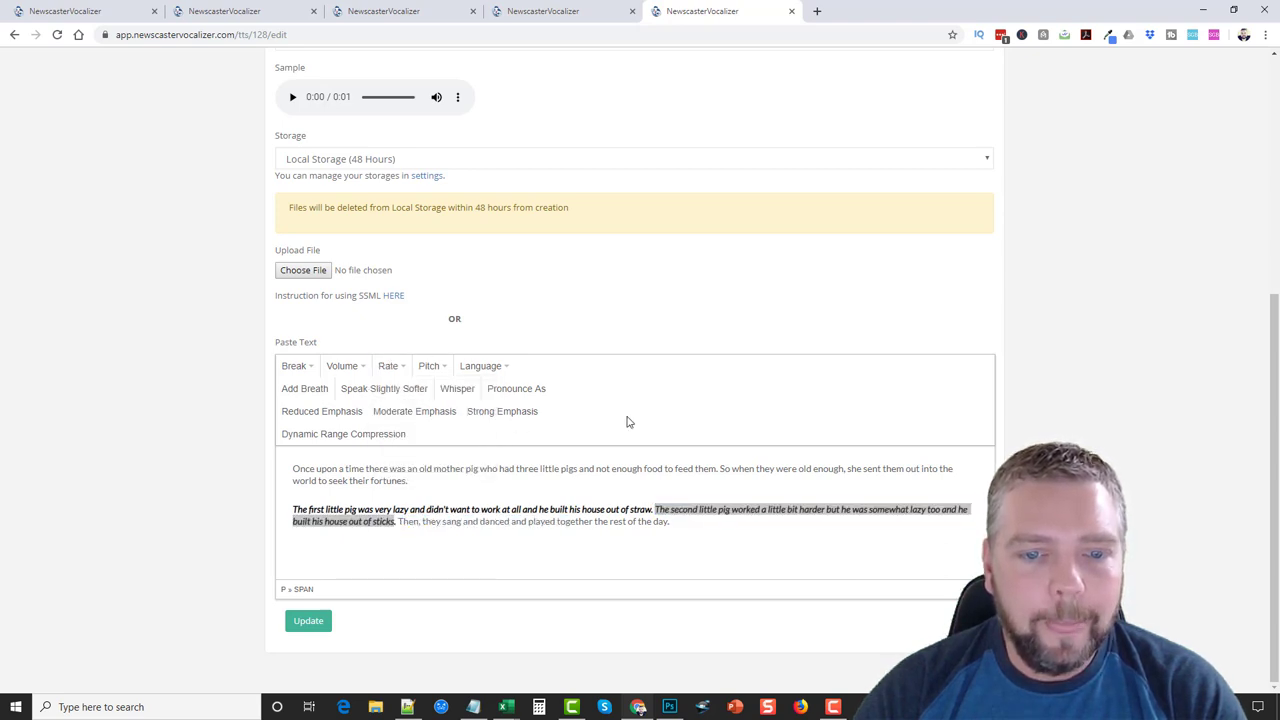
pyautogui.click(521, 470)
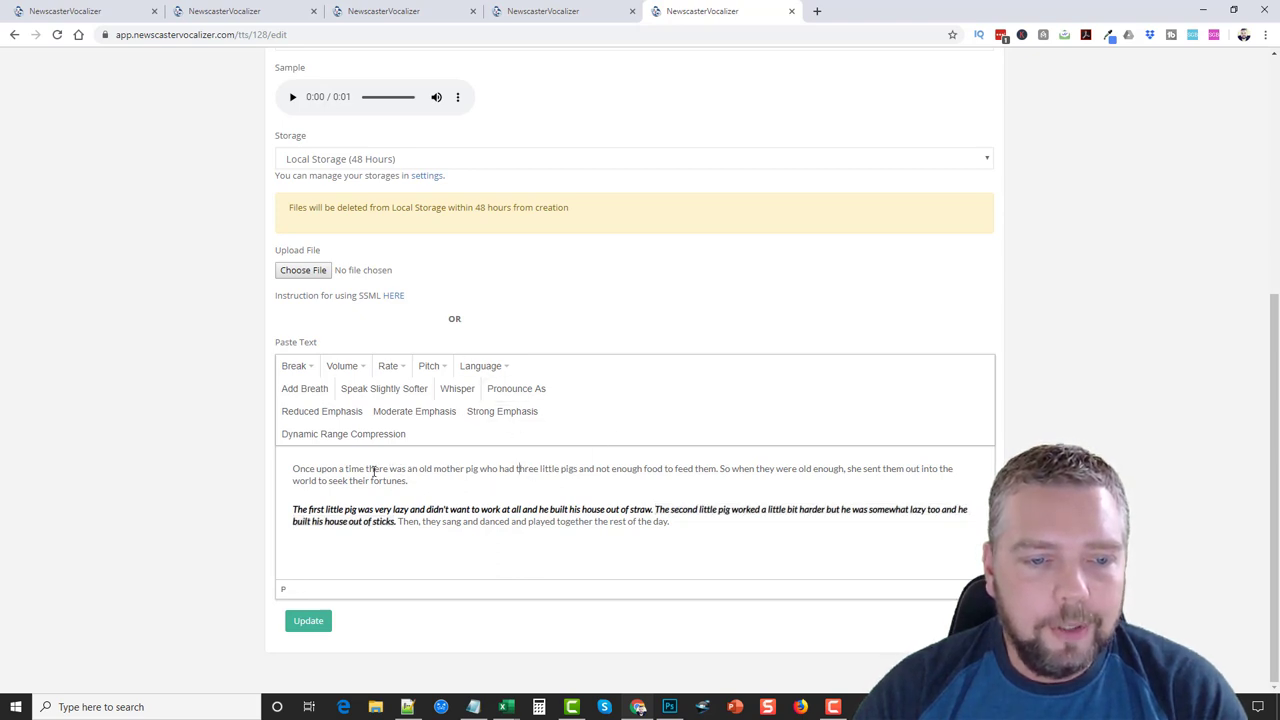
# Make 'had three little pigs and not enough food to feed them' Loud
pyautogui.moveTo(501, 469); pyautogui.dragTo(717, 469)
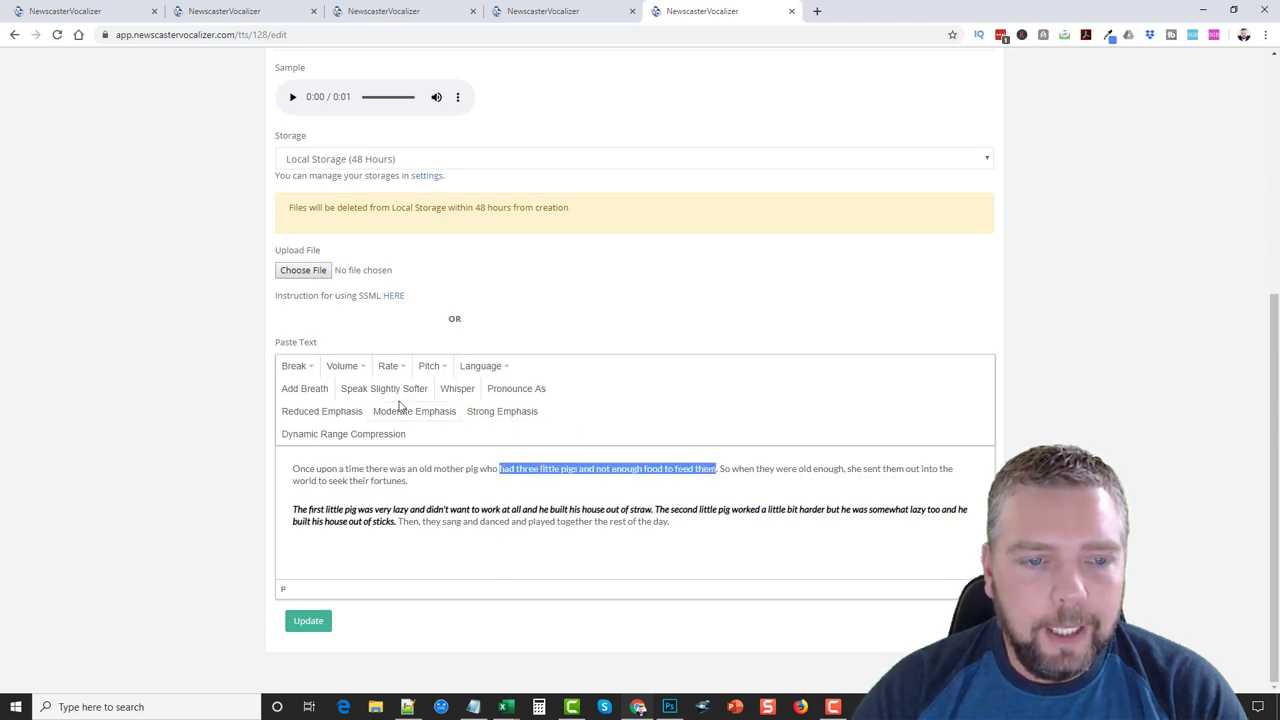
pyautogui.click(352, 366)
pyautogui.click(357, 477)
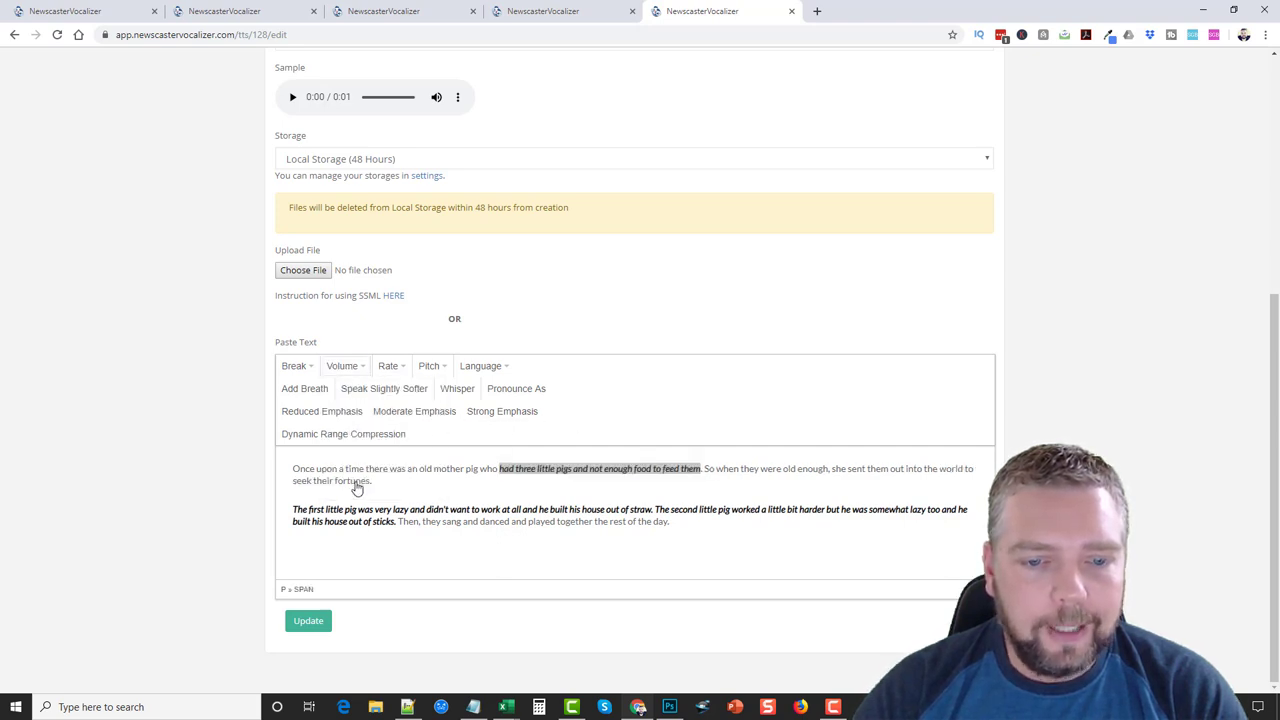
# Update the 'test' project and reload until its 0:25 Matthew audio file appears
pyautogui.click(318, 620)
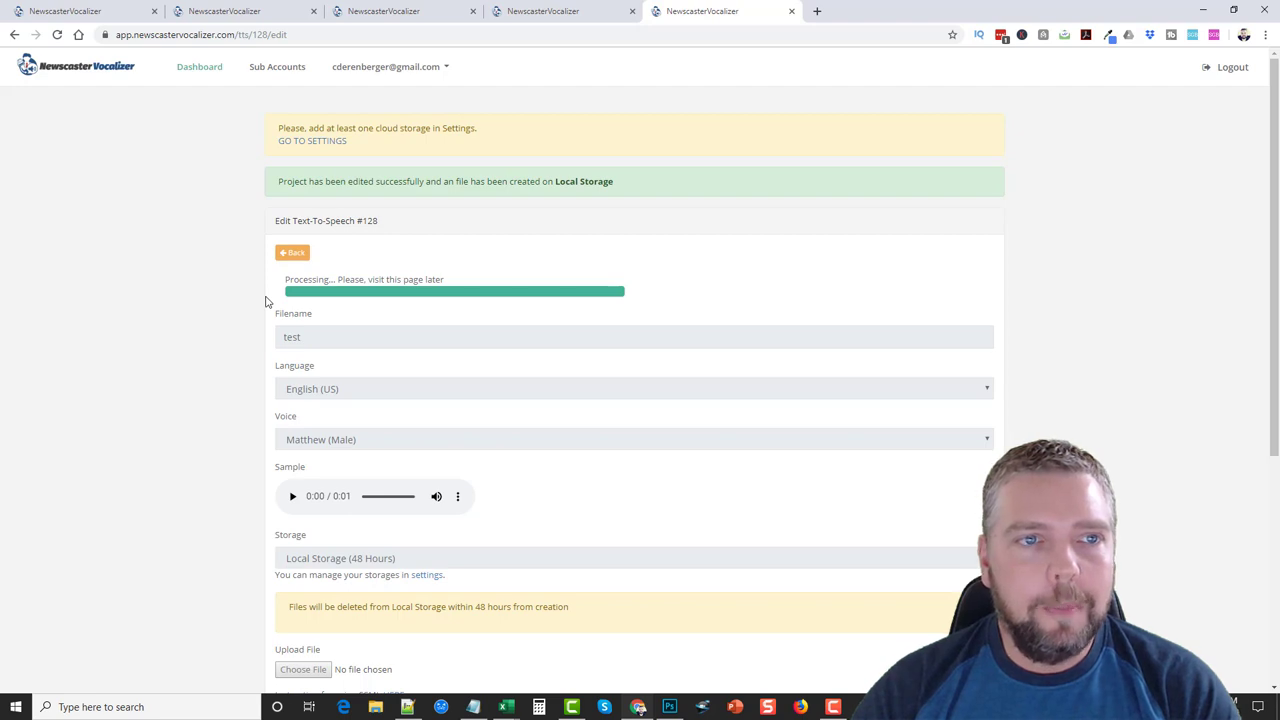
pyautogui.press('F5')
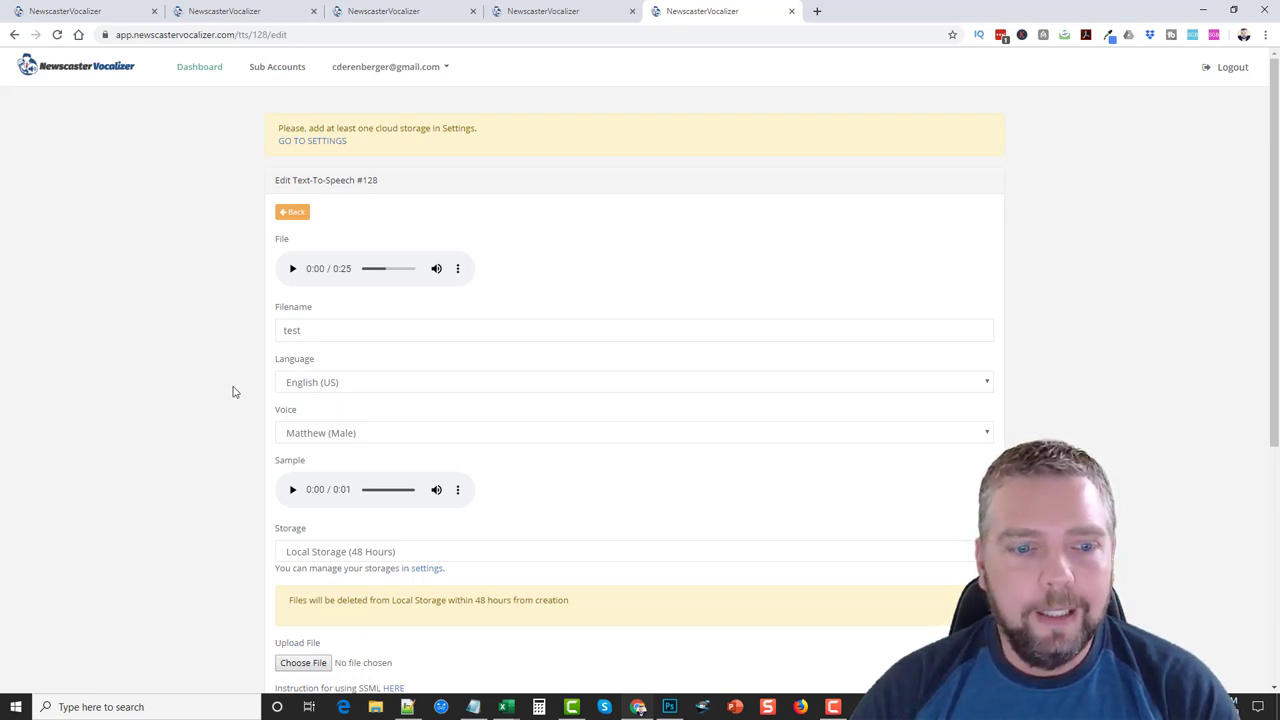
pyautogui.scroll(-4, 237, 402)
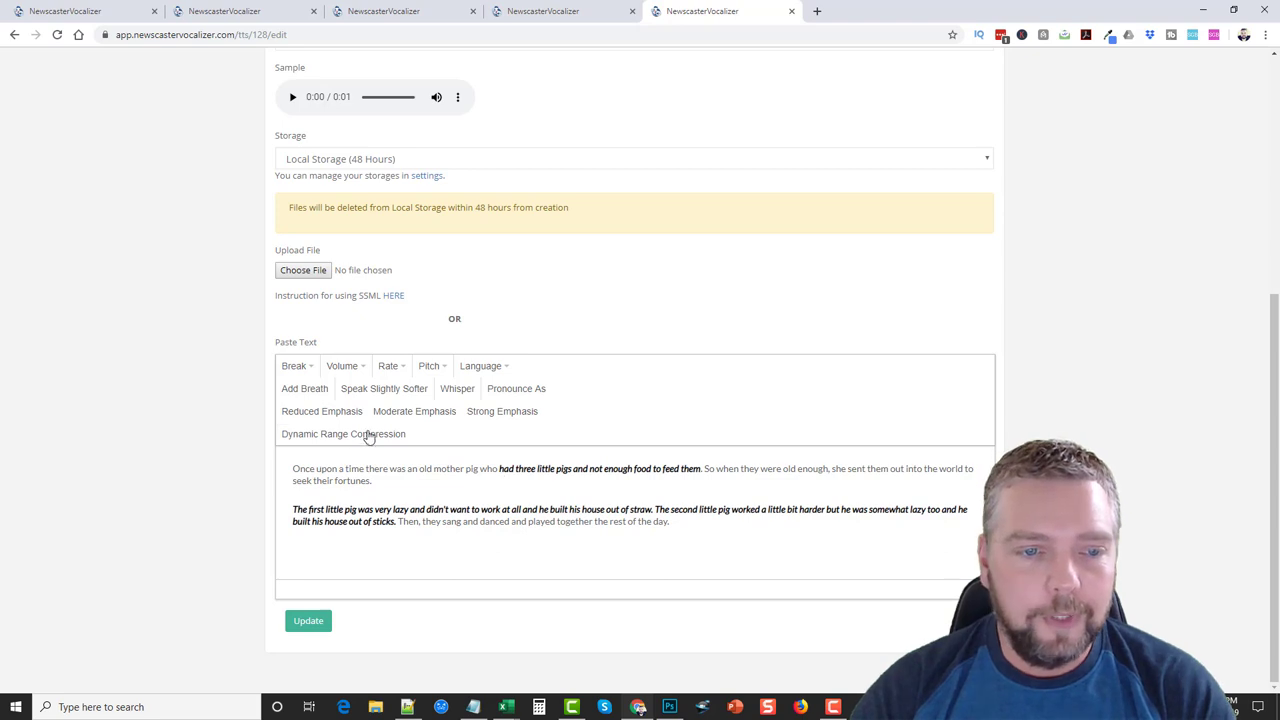
pyautogui.scroll(4, 251, 474)
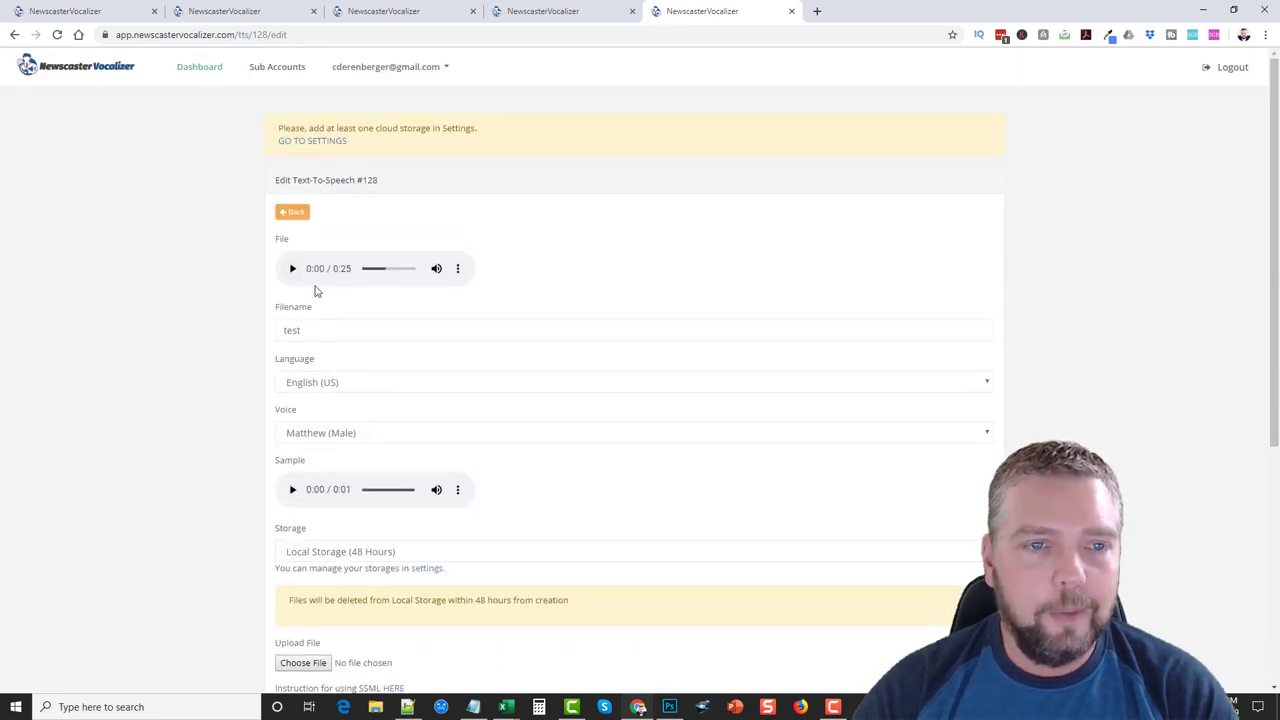
# Play the regenerated 'test' audio and scroll down to its marked-up story text
pyautogui.click(291, 269)
pyautogui.scroll(-4, 251, 509)
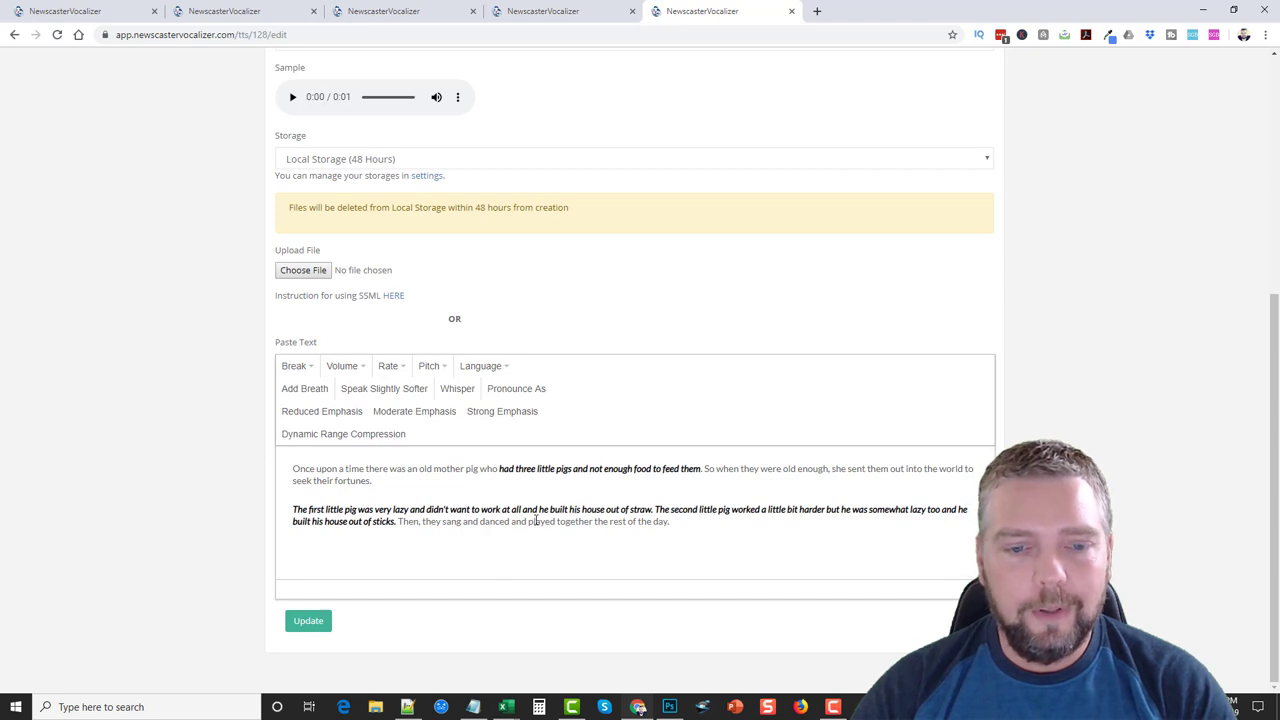
pyautogui.click(436, 367)
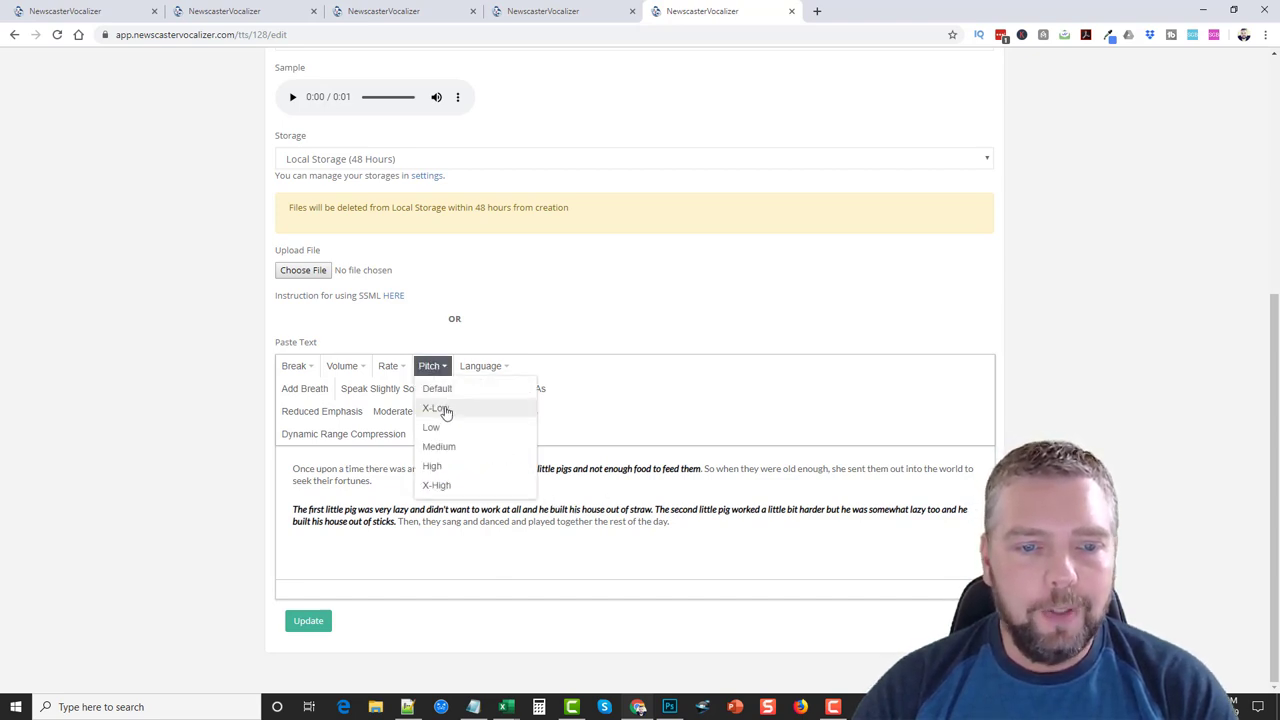
pyautogui.click(392, 367)
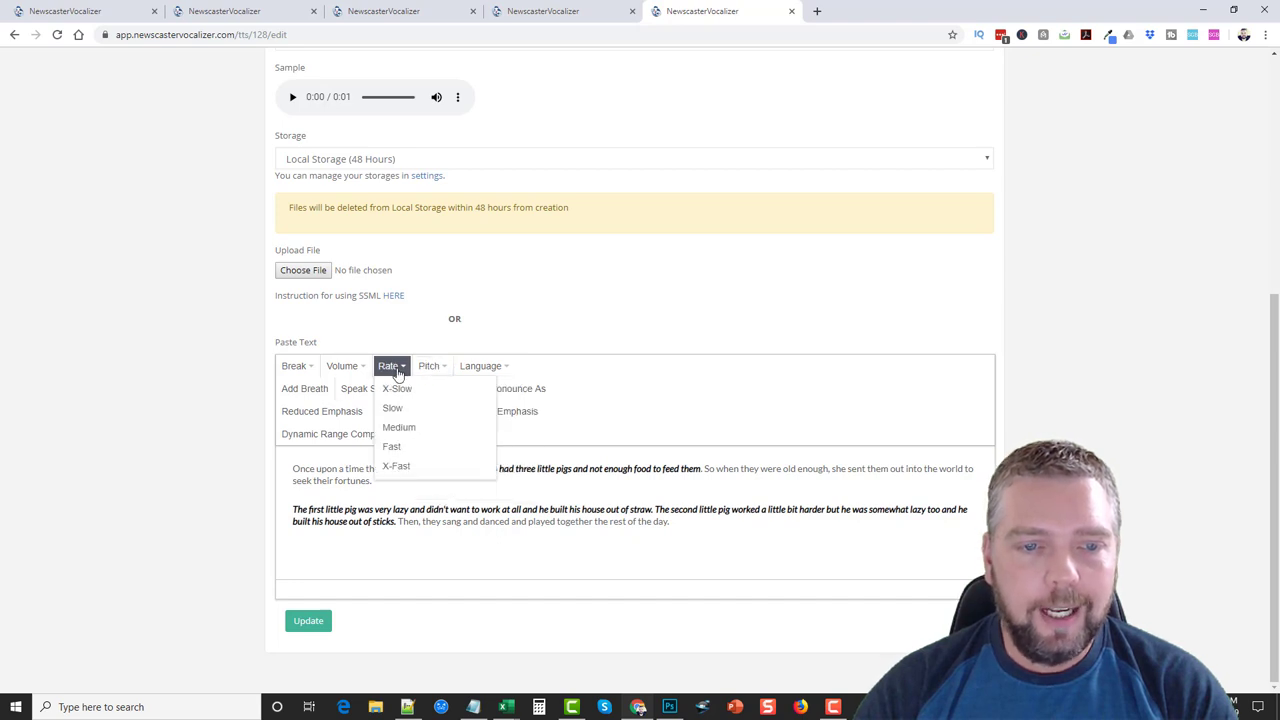
pyautogui.click(356, 377)
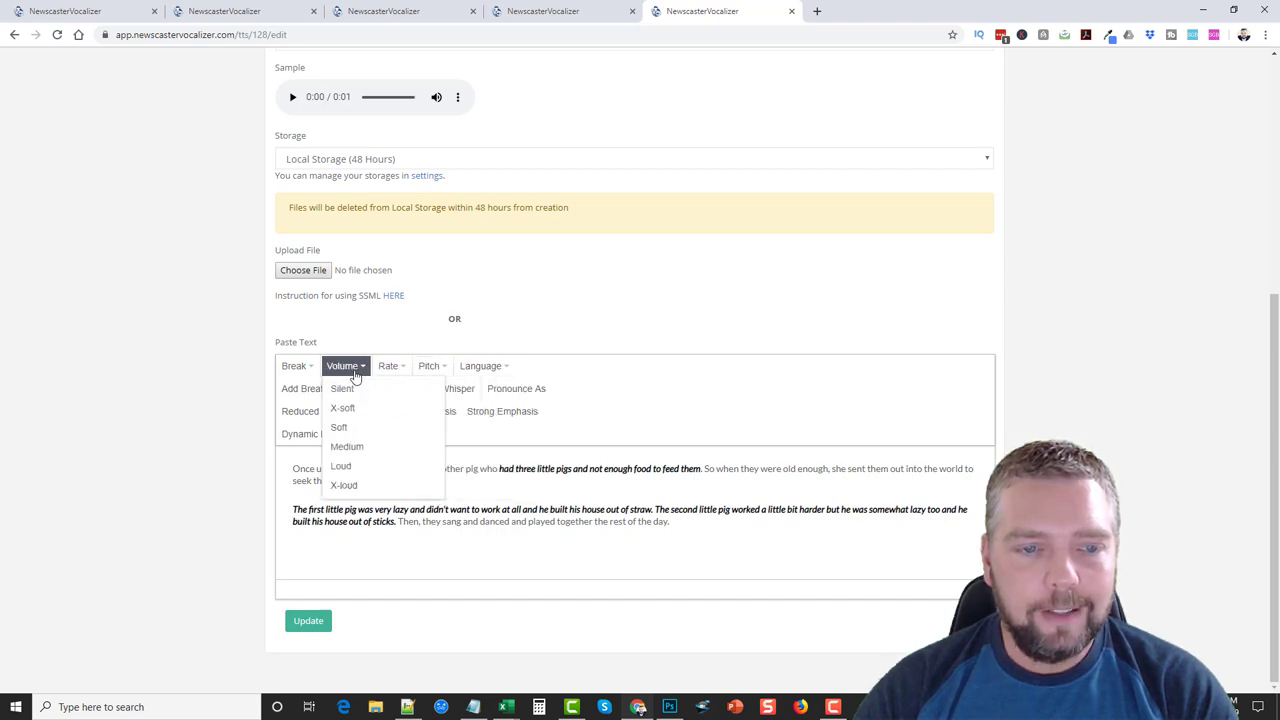
pyautogui.click(589, 394)
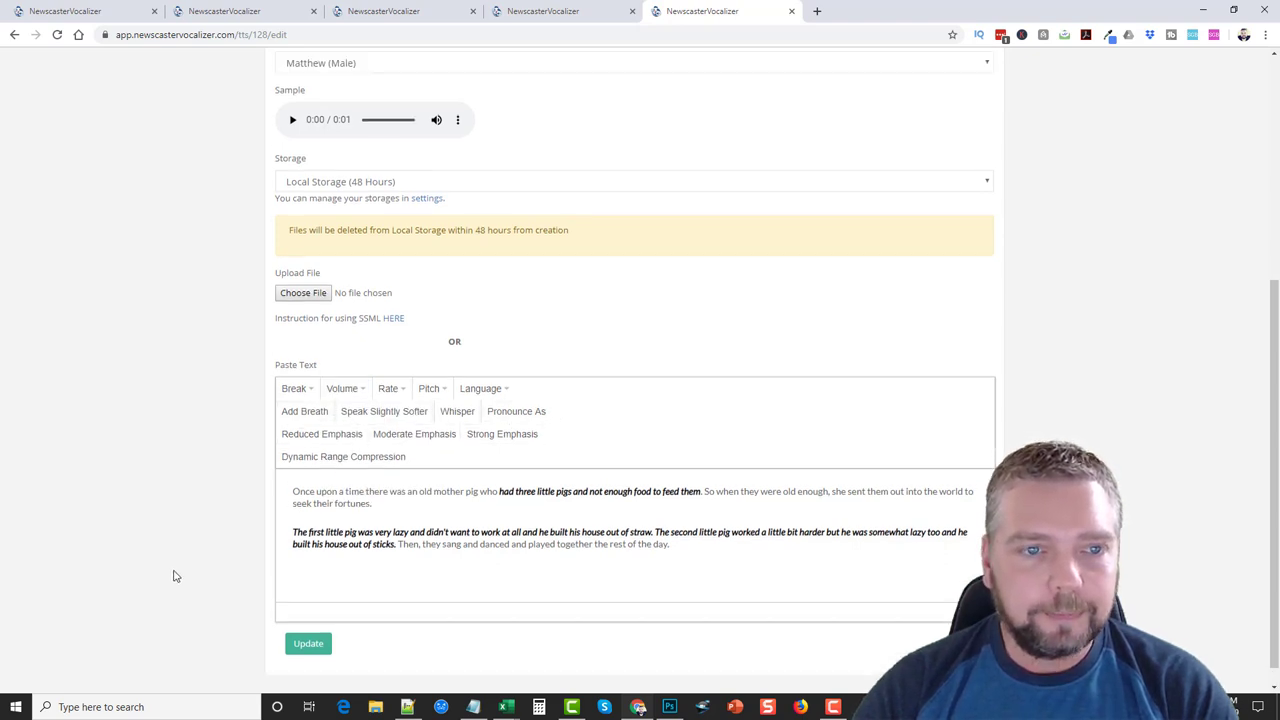
pyautogui.scroll(1, 180, 566)
pyautogui.scroll(3, 300, 457)
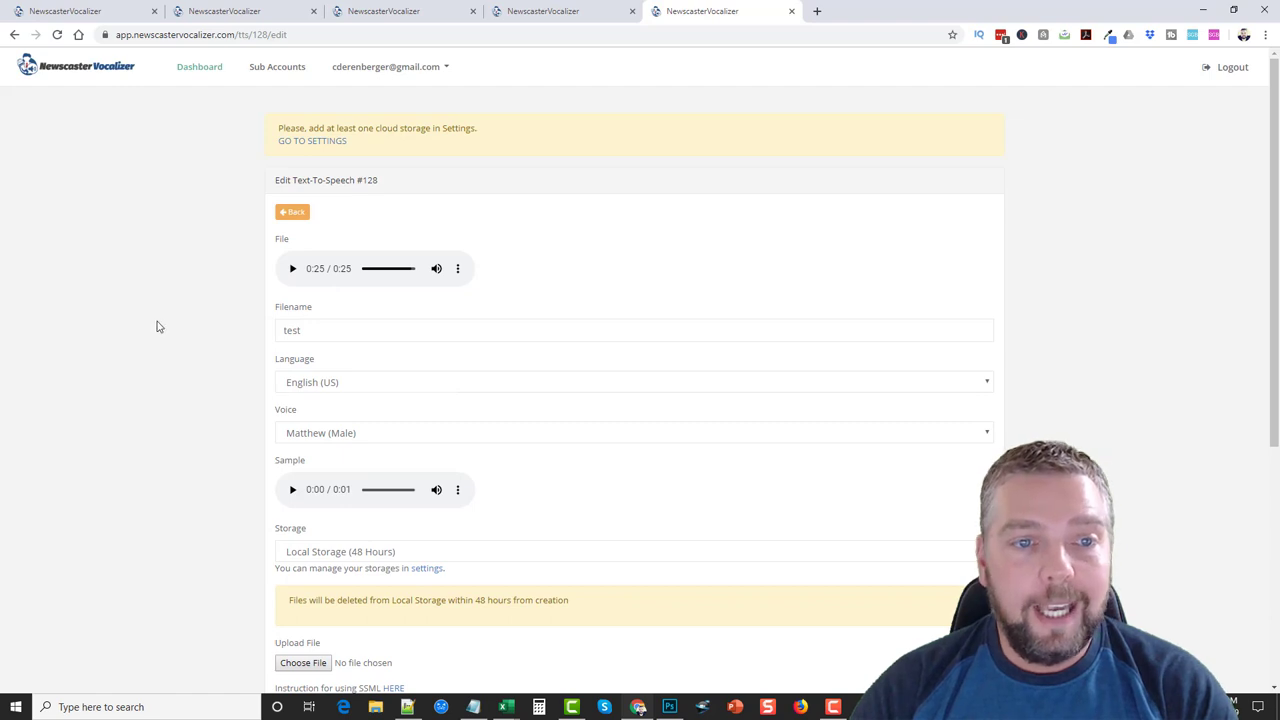